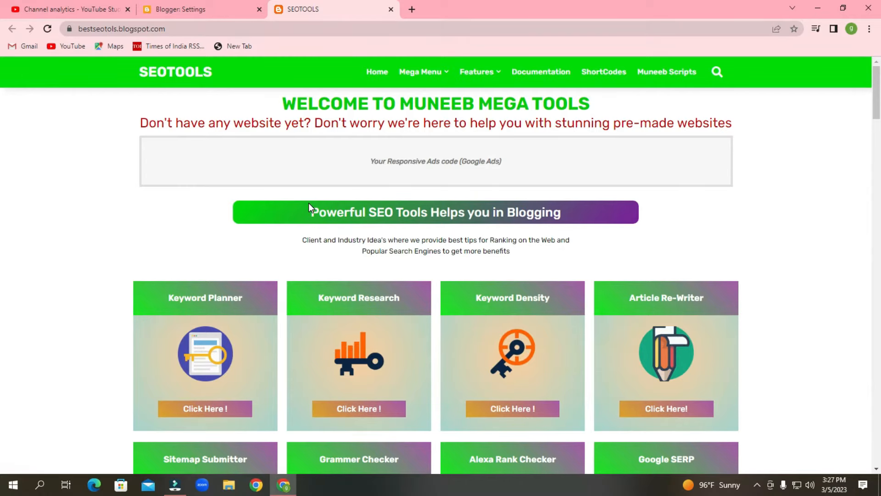
# Step: Look over the blog's home page, test its Keyword Planner link, and close the blog to return to the Blogger dashboard
pyautogui.scroll(-1, 309, 203)
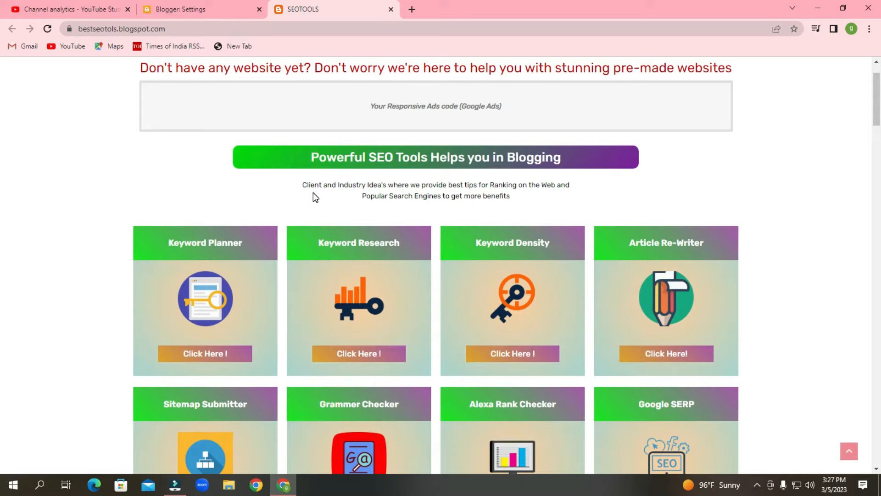
pyautogui.scroll(-3, 313, 192)
pyautogui.scroll(1, 235, 220)
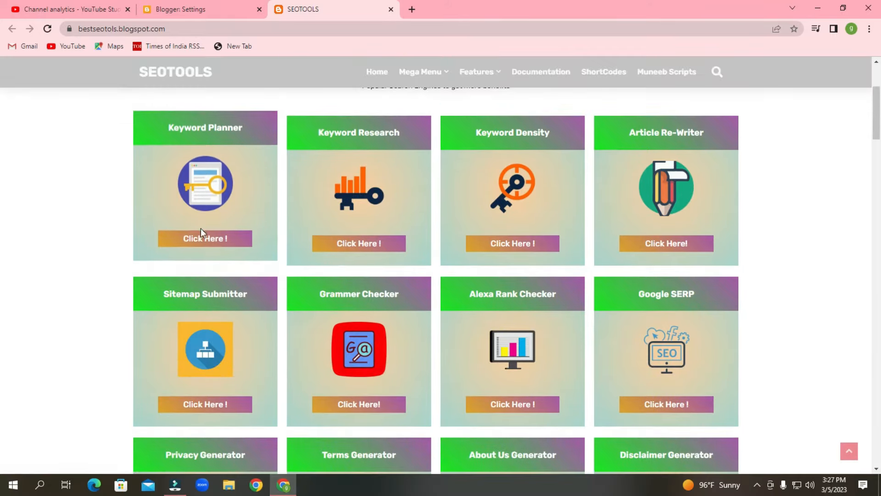
pyautogui.click(200, 242)
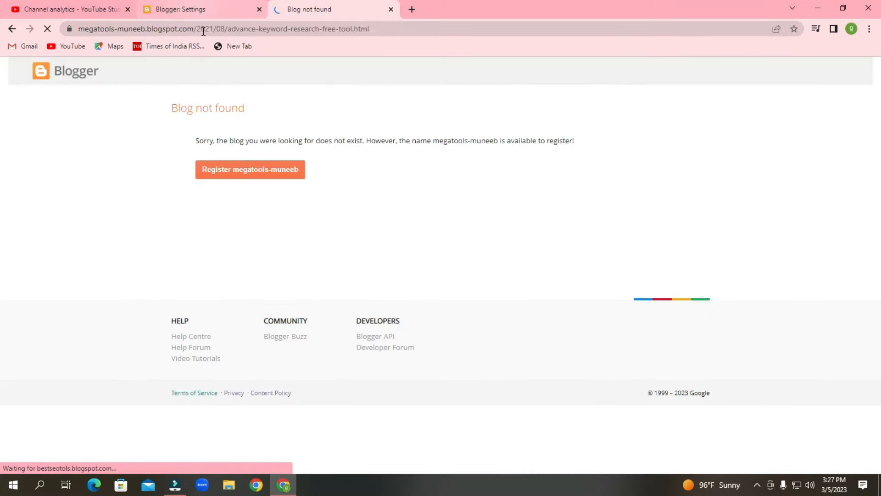
pyautogui.click(202, 7)
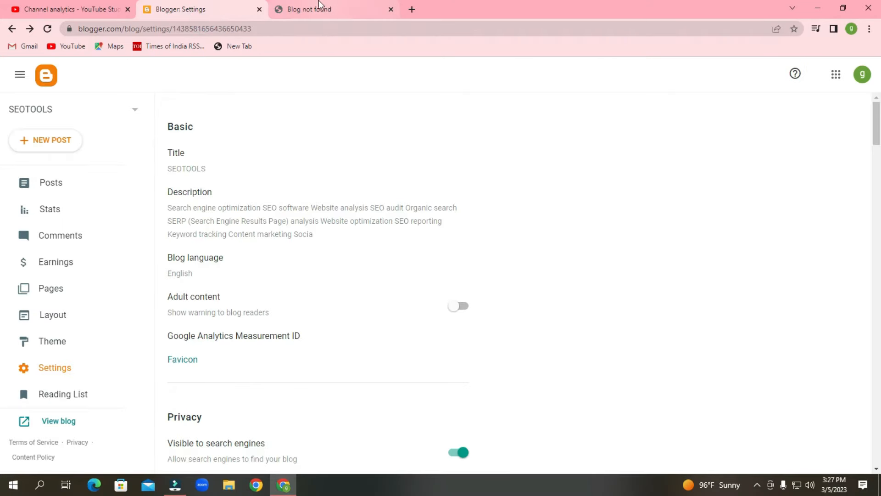
pyautogui.click(391, 10)
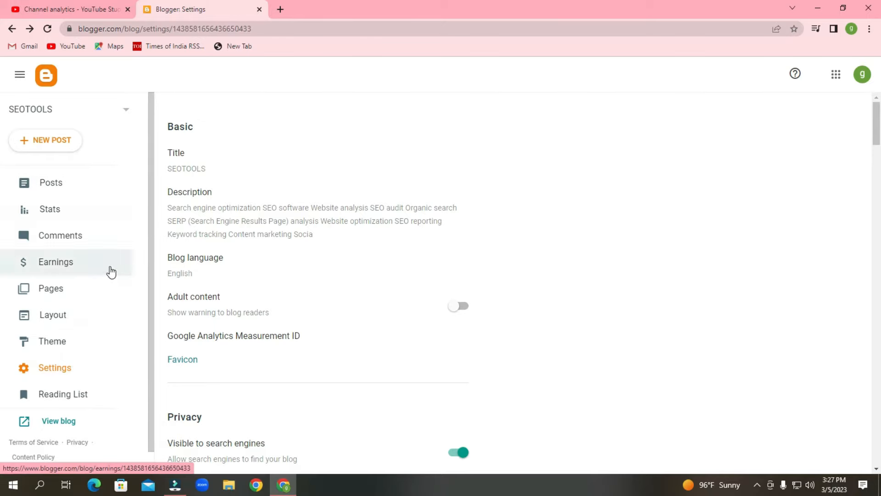
# Step: View the blog's page list, post list and visitor statistics
pyautogui.click(53, 292)
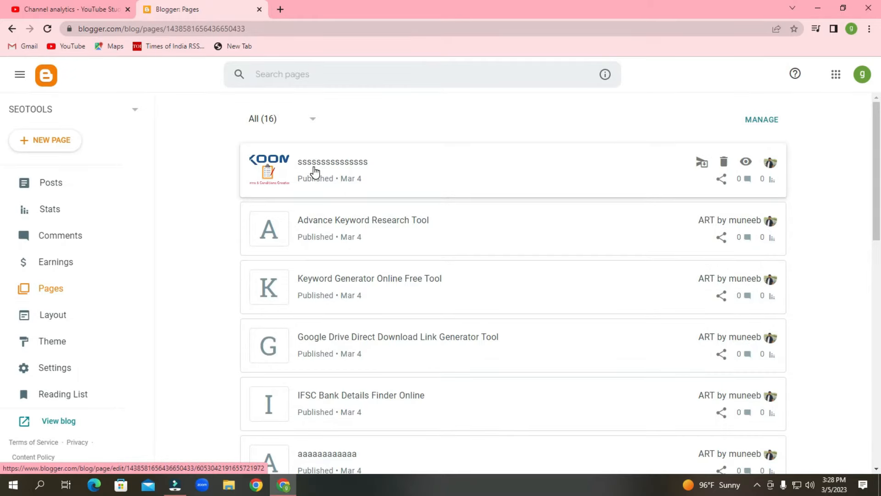
pyautogui.click(65, 186)
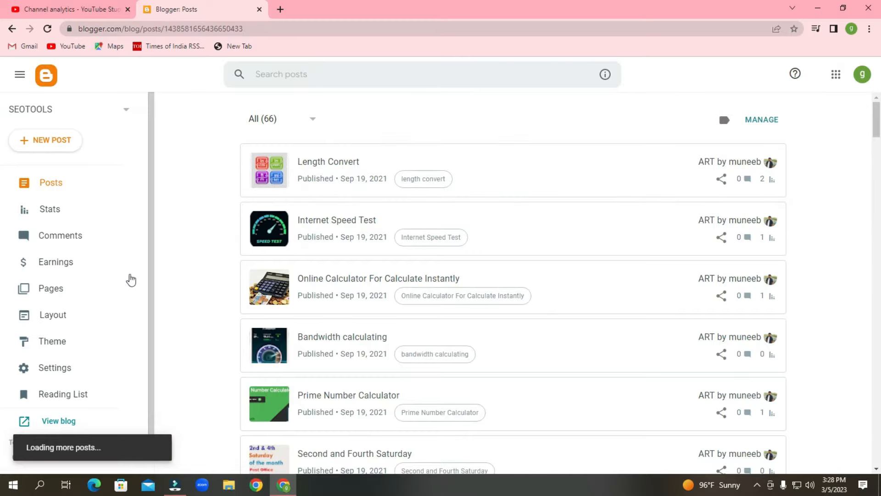
pyautogui.click(98, 213)
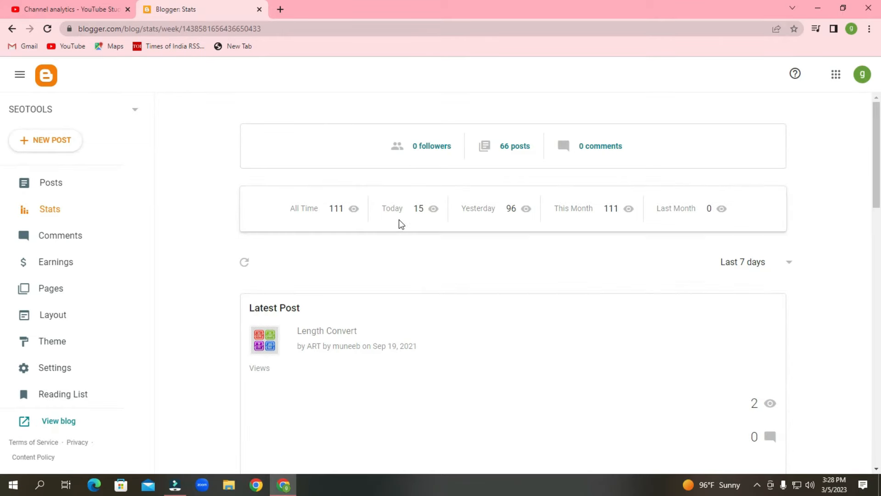
# Step: Look through the list of published posts to see which tools and calculators the blog contains
pyautogui.click(69, 189)
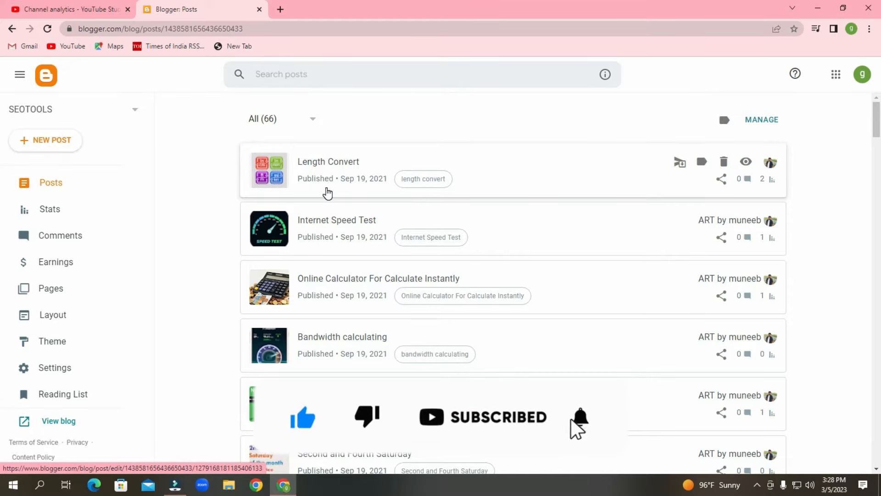
pyautogui.scroll(-3, 326, 205)
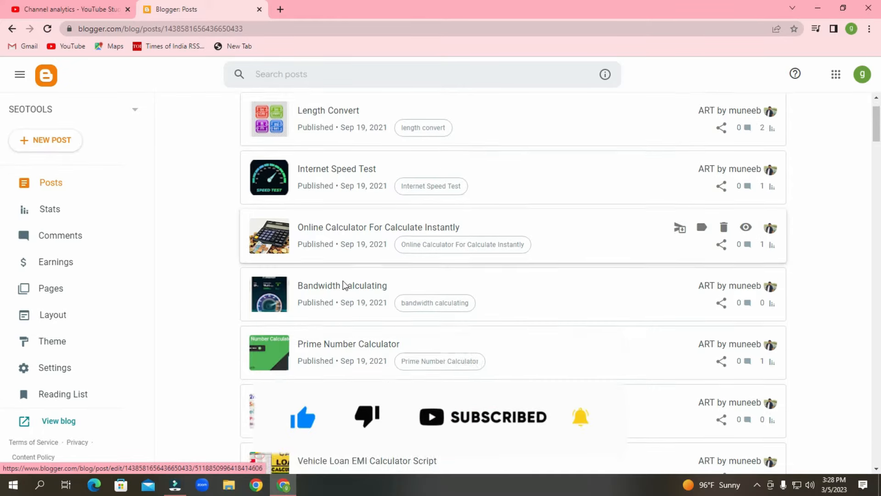
pyautogui.scroll(-3, 329, 305)
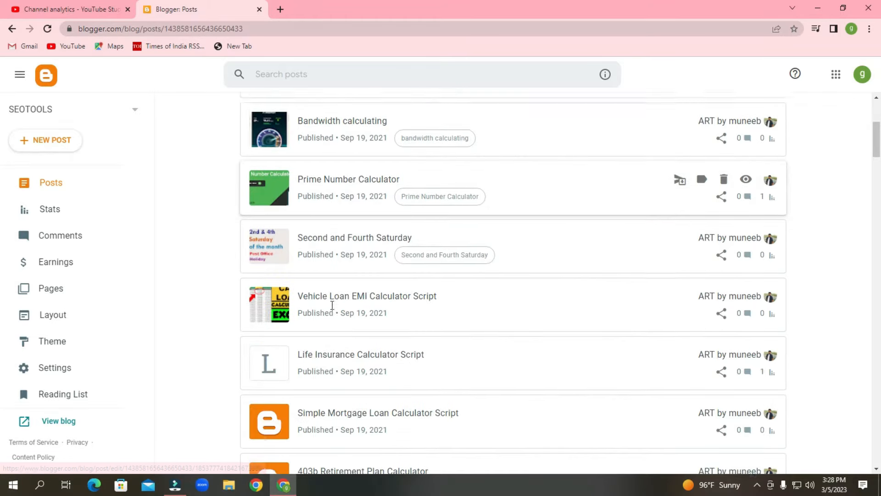
pyautogui.scroll(2, 333, 307)
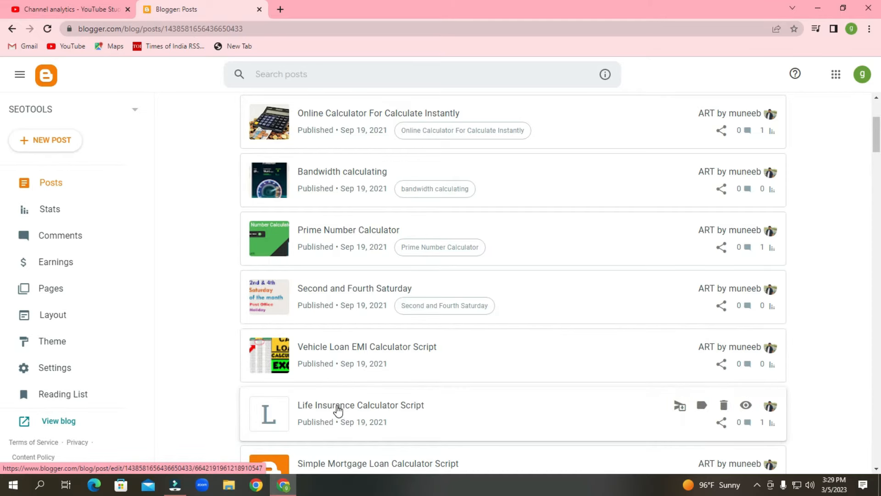
pyautogui.scroll(-2, 338, 412)
pyautogui.scroll(-10, 351, 360)
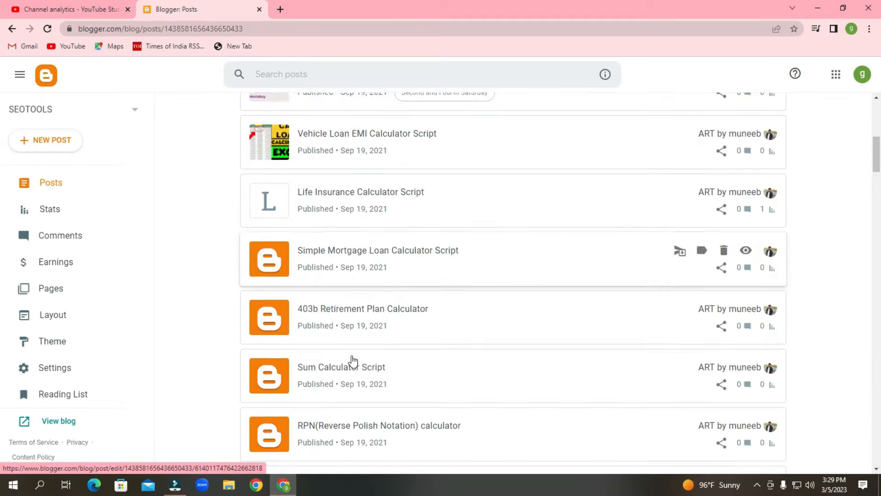
pyautogui.scroll(12, 351, 358)
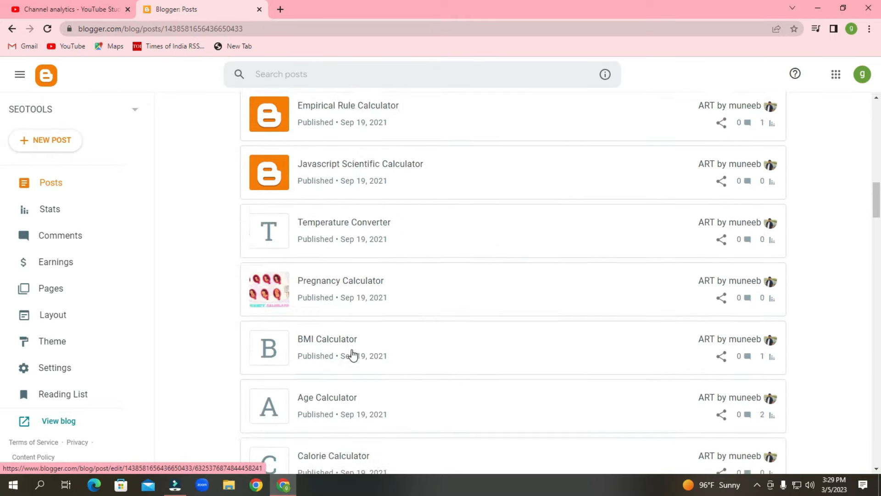
pyautogui.scroll(3, 352, 357)
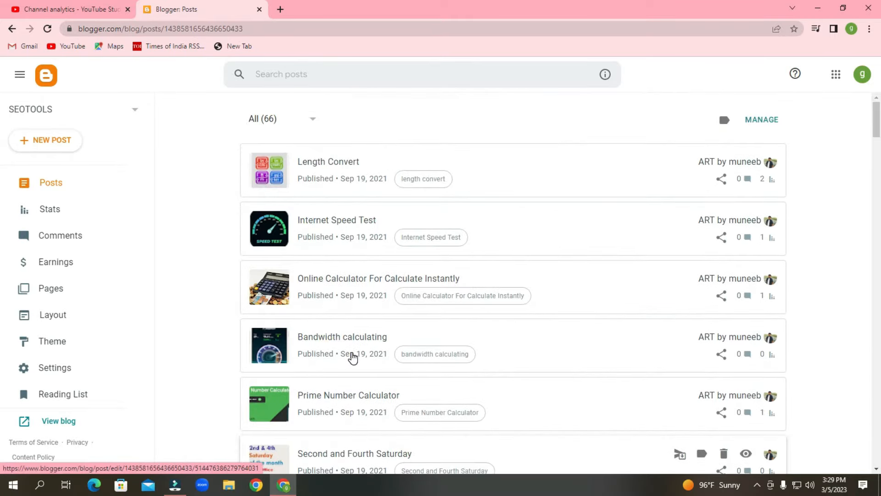
# Step: Open the Length Convert post to examine its HTML and post settings, and return to the post list
pyautogui.click(335, 165)
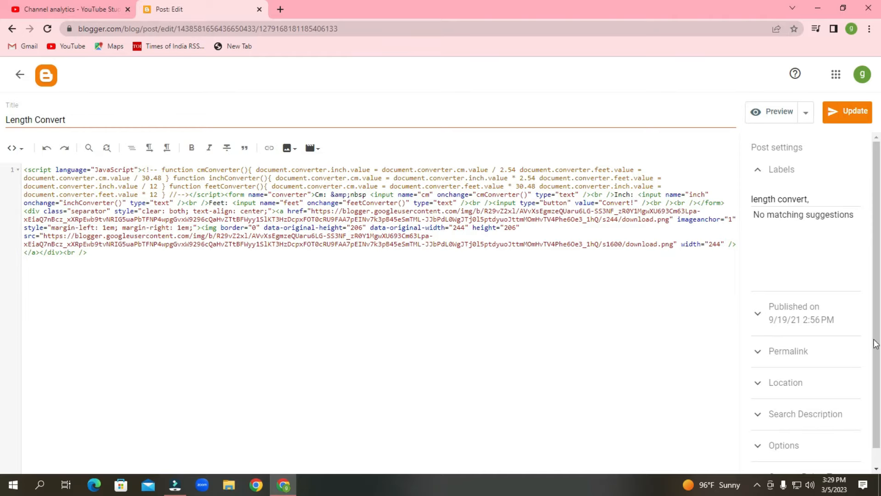
pyautogui.scroll(-1, 876, 344)
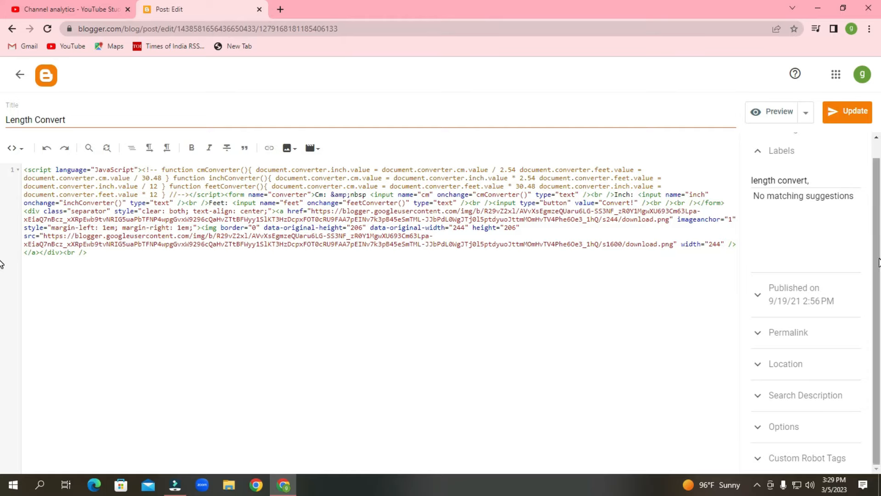
pyautogui.scroll(1, 825, 197)
pyautogui.scroll(-1, 866, 354)
pyautogui.click(20, 75)
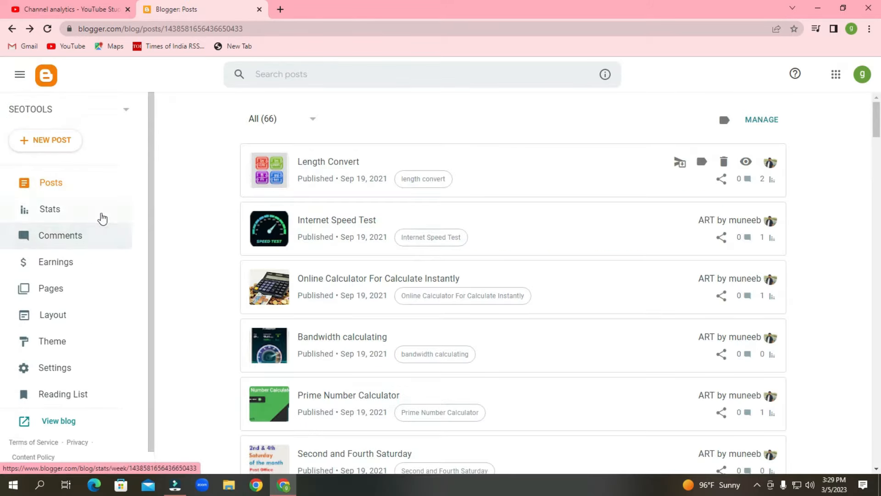
# Step: Inspect the blog's search description in the Meta tags settings and close it without changes
pyautogui.click(78, 370)
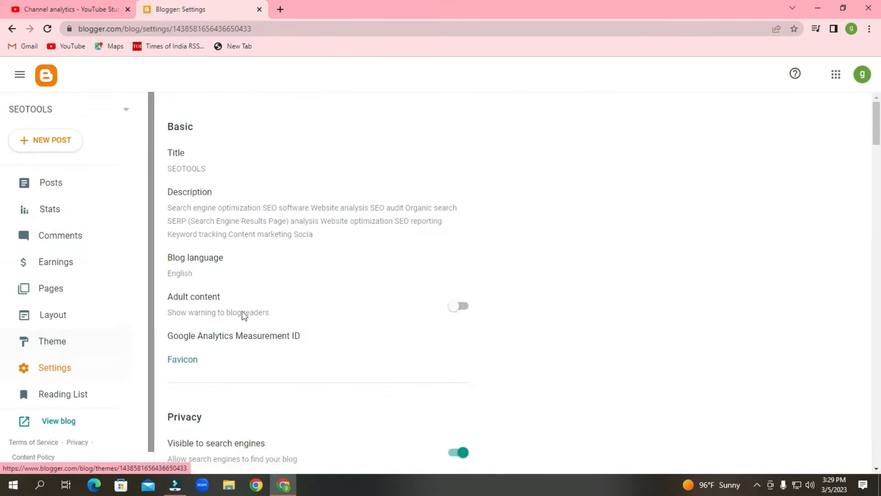
pyautogui.scroll(-6, 302, 301)
pyautogui.scroll(-10, 304, 303)
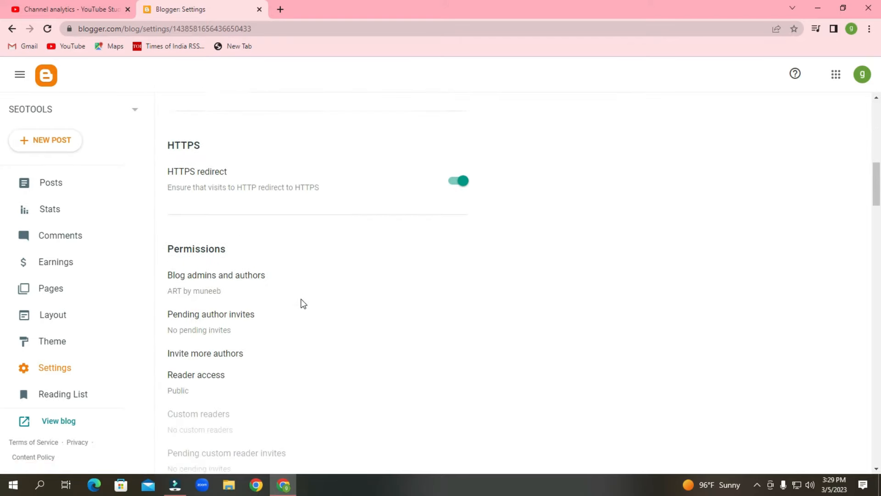
pyautogui.scroll(-12, 300, 303)
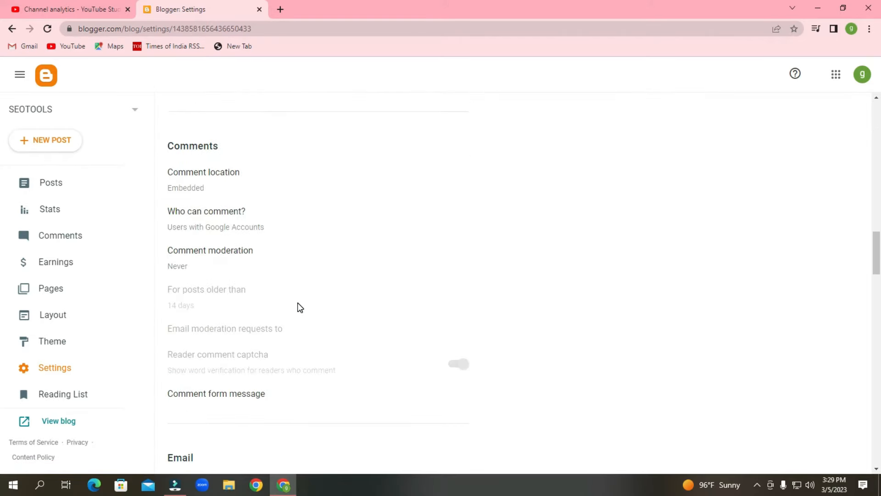
pyautogui.scroll(-12, 301, 307)
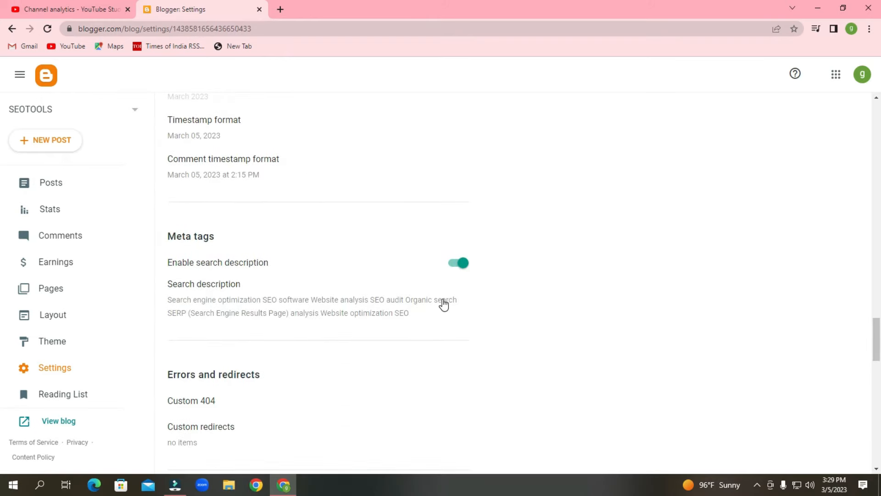
pyautogui.click(191, 311)
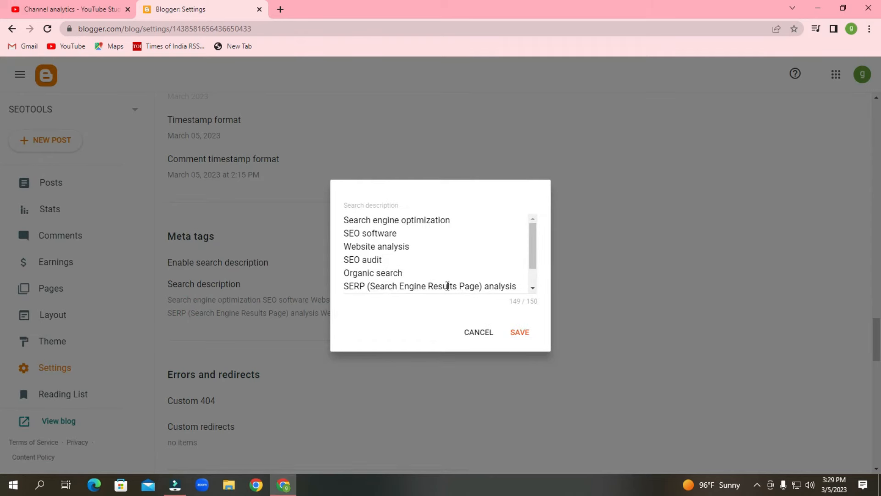
pyautogui.click(465, 334)
# Step: Save the custom robot tags for the home page with all and noodp enabled
pyautogui.scroll(-5, 323, 341)
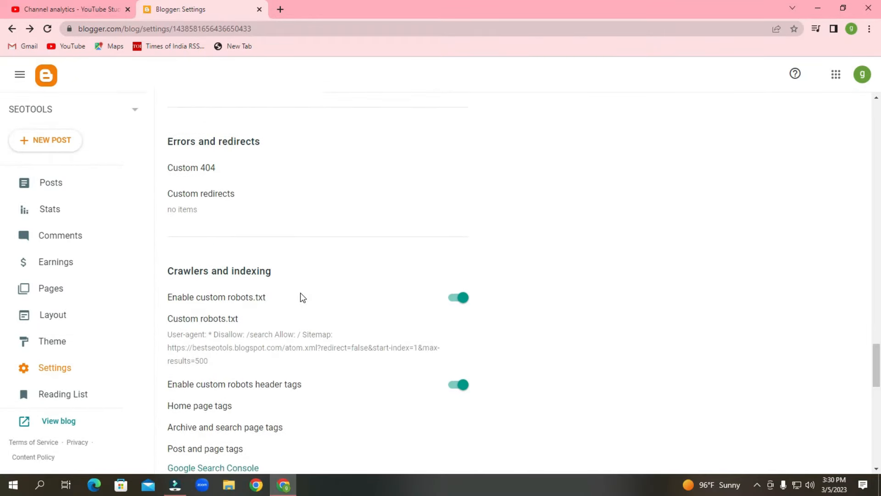
pyautogui.scroll(-3, 266, 252)
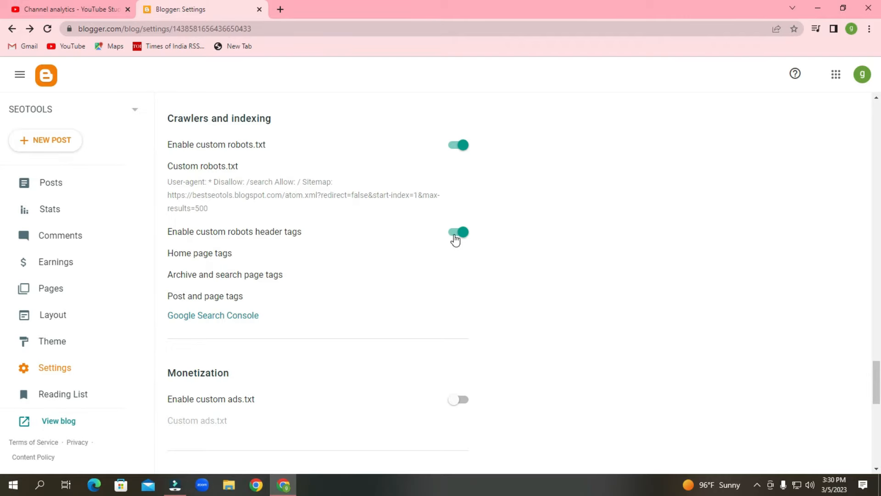
pyautogui.click(212, 255)
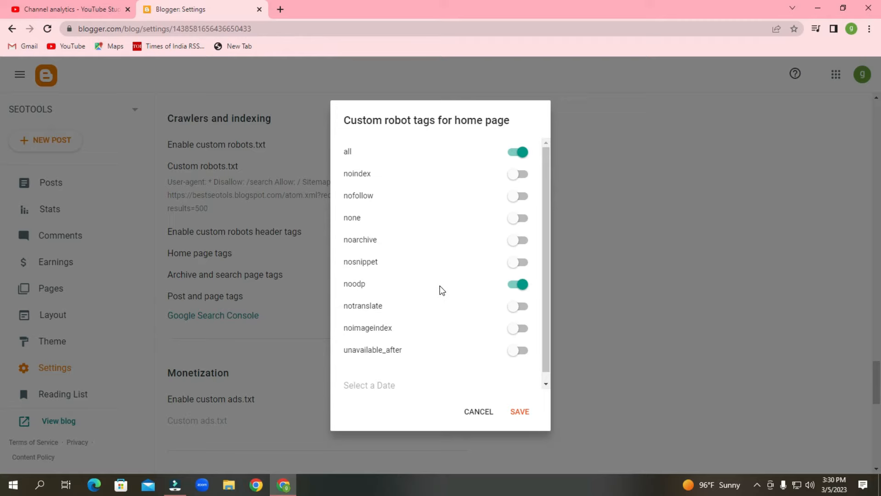
pyautogui.click(516, 412)
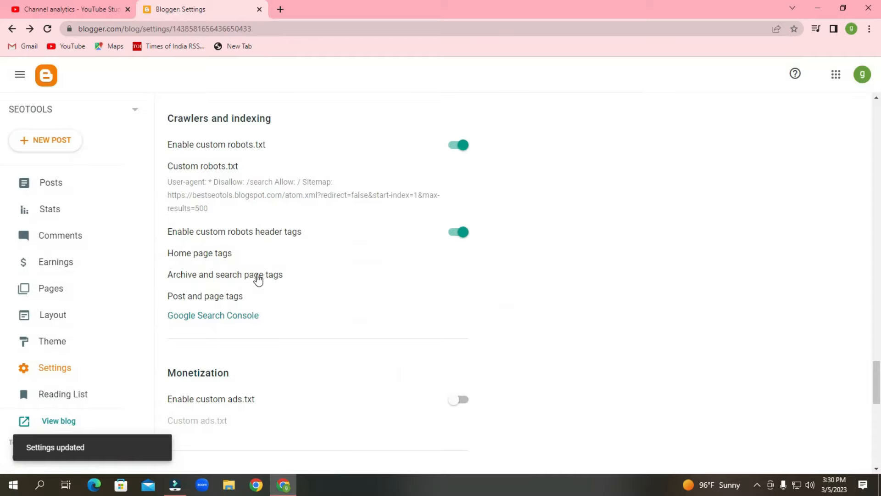
# Step: Check the robot tags for archive and search pages, and save those for posts and pages with all and noodp enabled
pyautogui.click(258, 274)
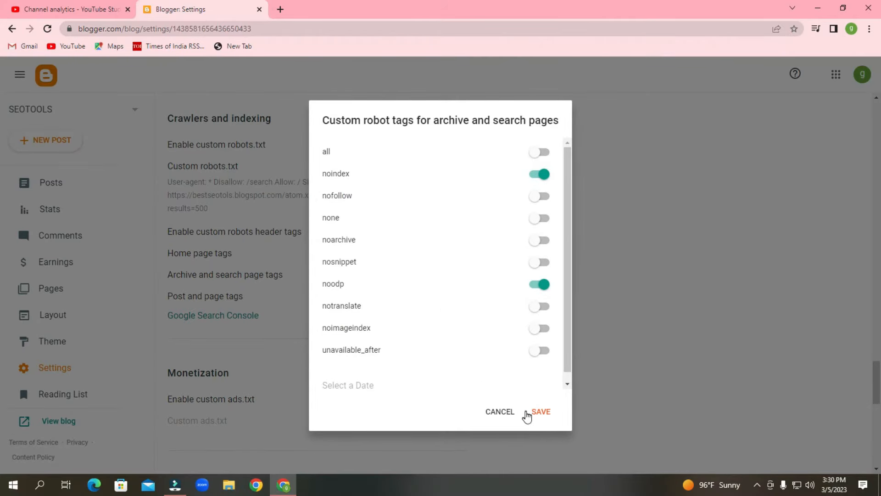
pyautogui.click(495, 416)
pyautogui.click(225, 296)
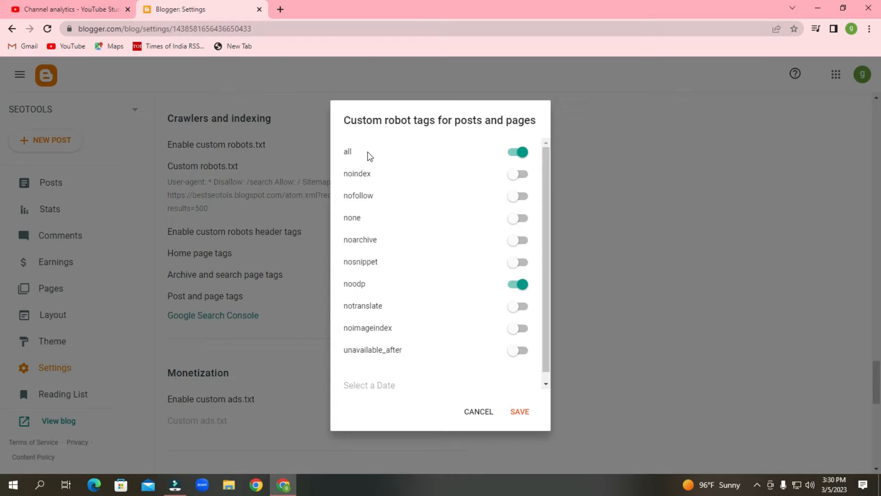
pyautogui.click(515, 412)
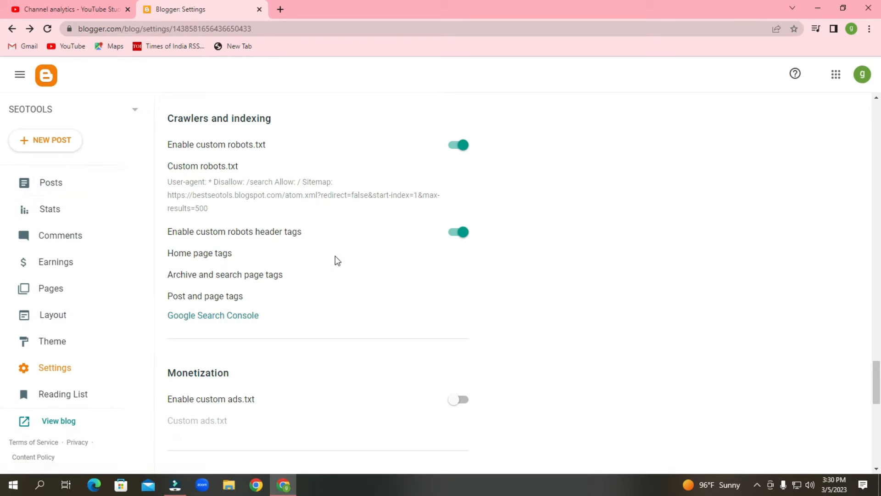
# Step: Open the Blogger help search beside the Crawlers and indexing settings
pyautogui.scroll(1, 279, 196)
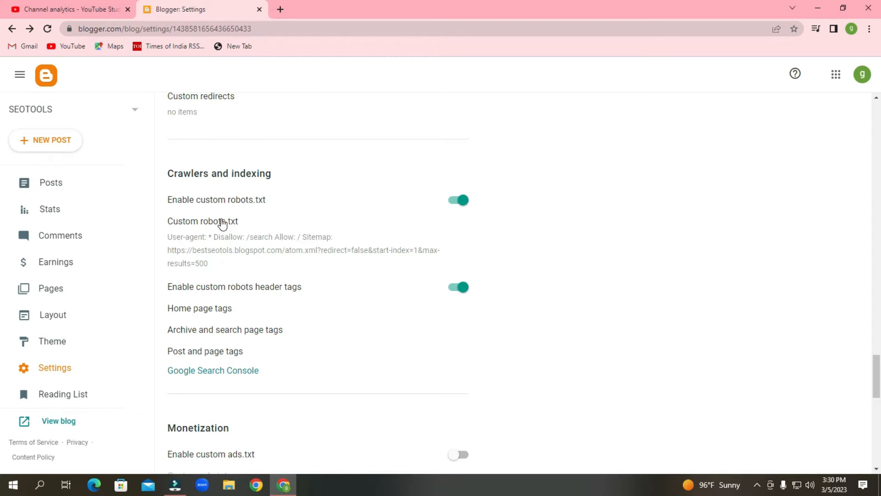
pyautogui.click(795, 76)
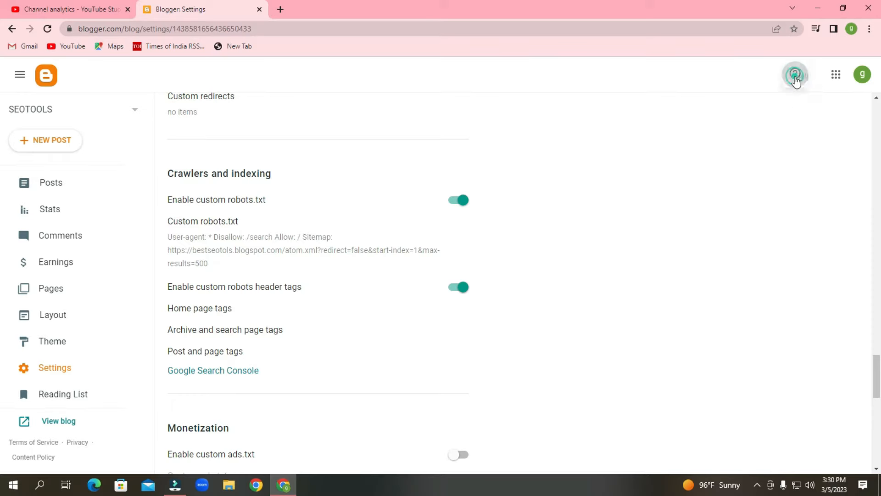
pyautogui.click(790, 111)
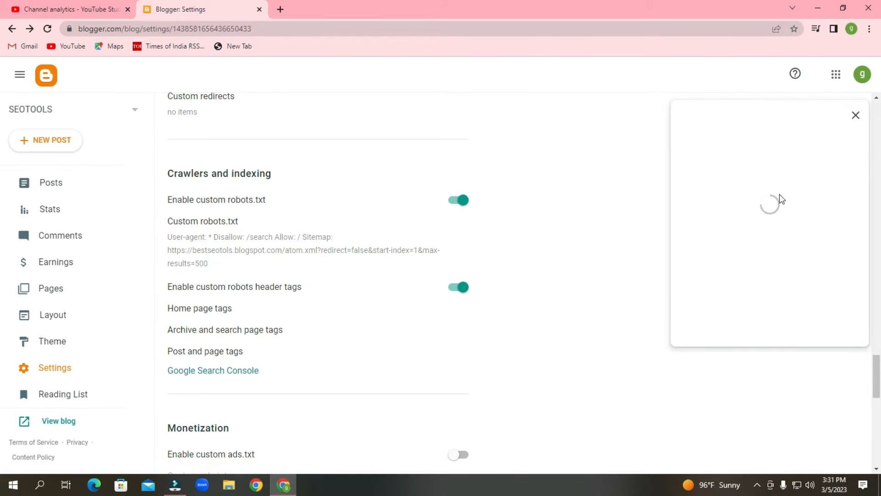
pyautogui.click(759, 404)
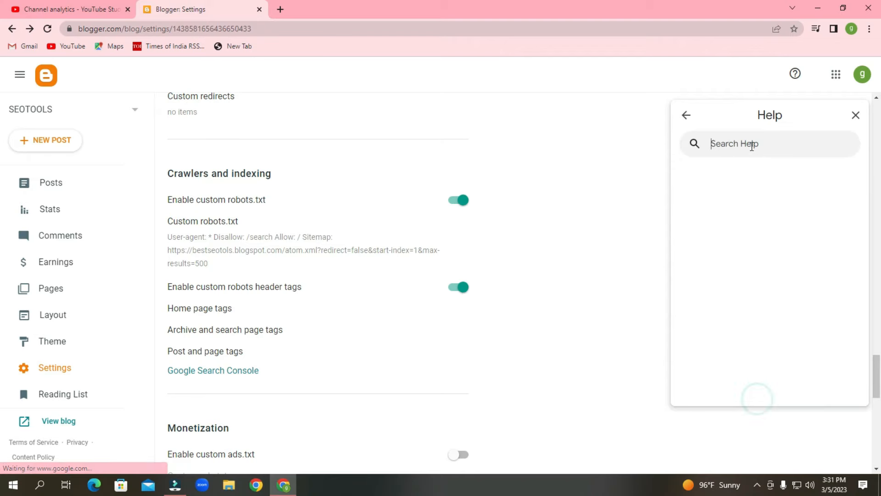
# Step: Copy the setting name "Custom robots.txt" from the Crawlers and indexing section
pyautogui.moveTo(233, 200); pyautogui.dragTo(234, 225)
pyautogui.click(171, 220)
pyautogui.rightClick(235, 225)
pyautogui.click(271, 230)
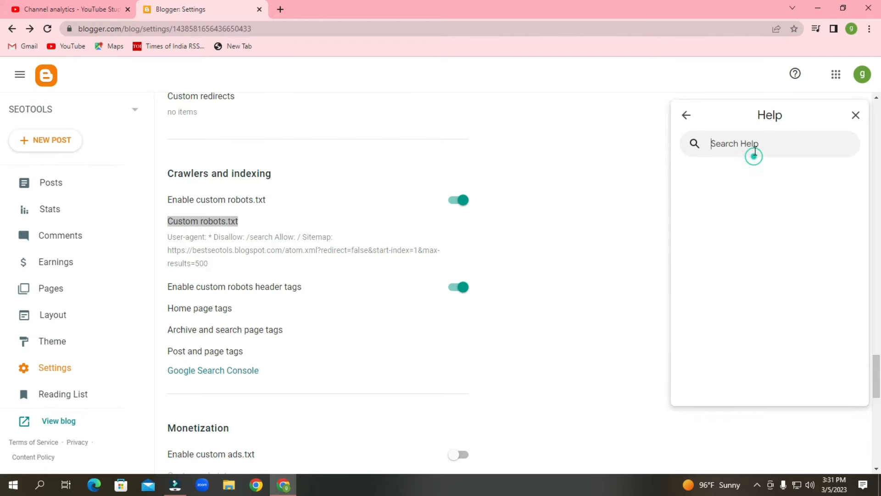
# Step: Search the help for "Custom robots.txt" and read the sample robots text in the thread "How to add correct robot.txt"
pyautogui.rightClick(760, 152)
pyautogui.click(779, 235)
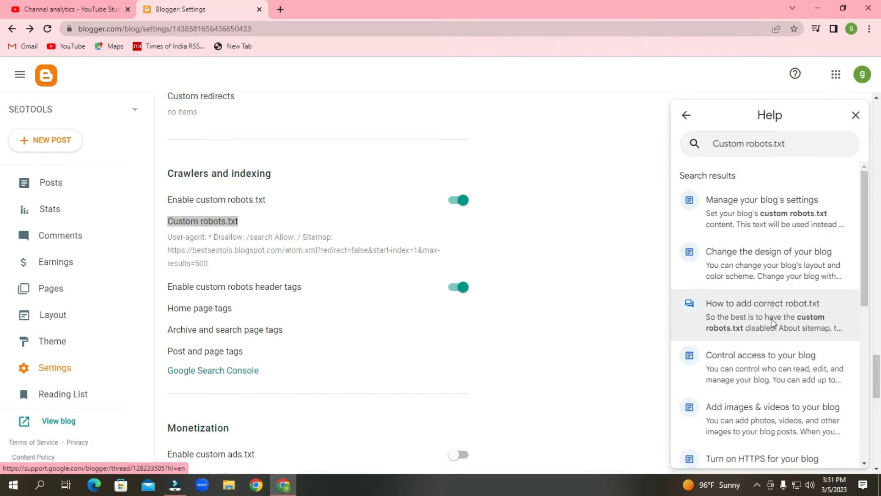
pyautogui.click(773, 324)
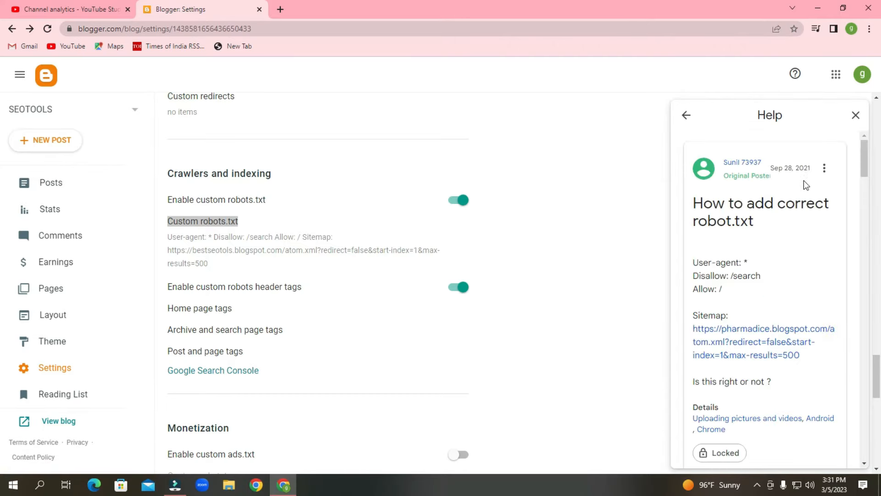
pyautogui.scroll(-1, 798, 259)
pyautogui.moveTo(699, 207); pyautogui.dragTo(830, 311)
pyautogui.click(629, 324)
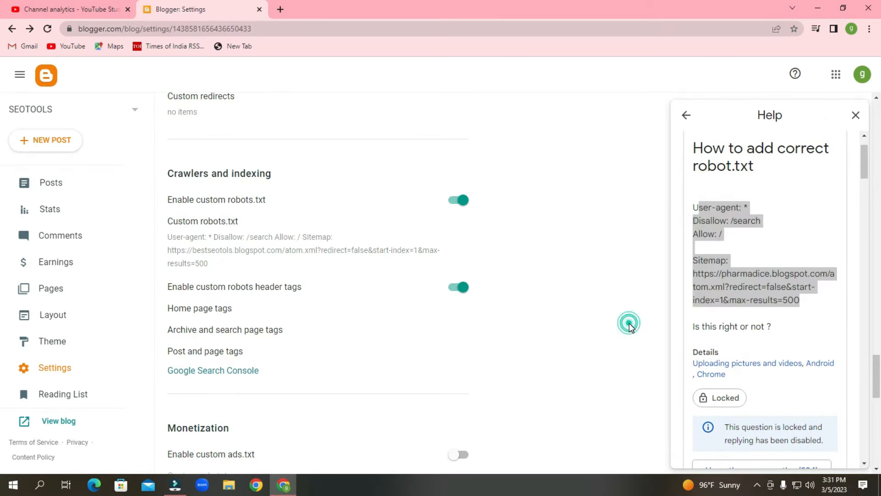
pyautogui.click(830, 305)
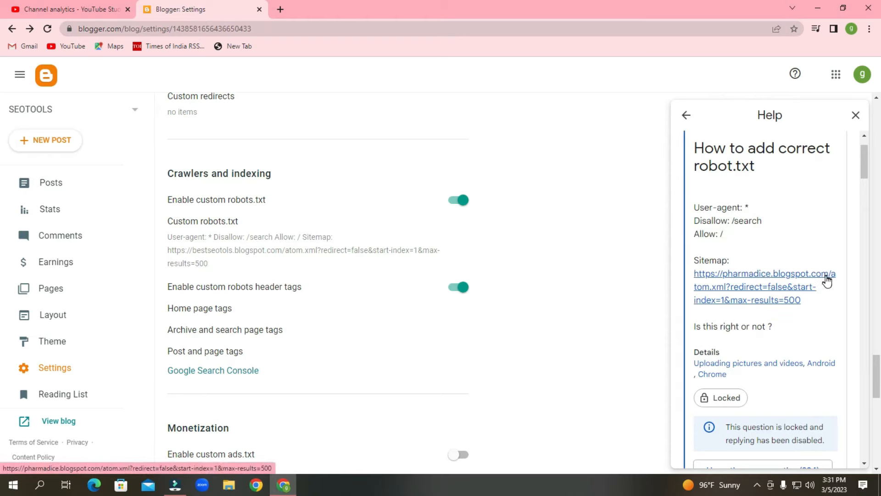
# Step: View the live SEOTOOLS blog in a new tab to check its address, and return to the Blogger settings
pyautogui.click(77, 422)
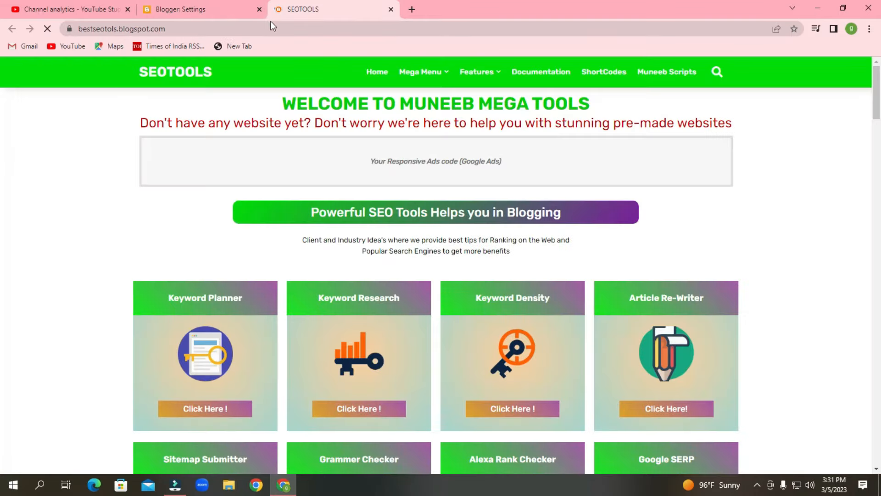
pyautogui.doubleClick(273, 22)
pyautogui.click(273, 23)
pyautogui.click(51, 9)
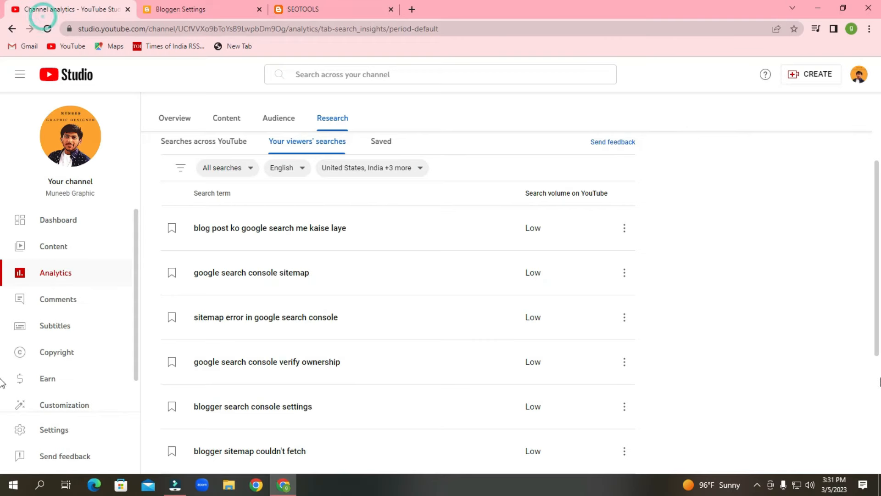
pyautogui.click(193, 5)
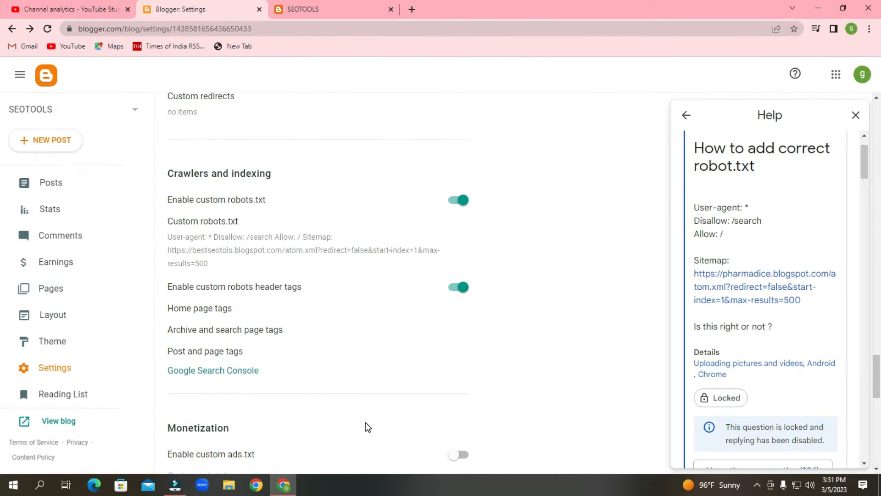
# Step: Close the help and review the blog settings from Meta tags up to Basic, comparing the blog address with the live site
pyautogui.click(687, 114)
pyautogui.scroll(5, 509, 204)
pyautogui.click(856, 115)
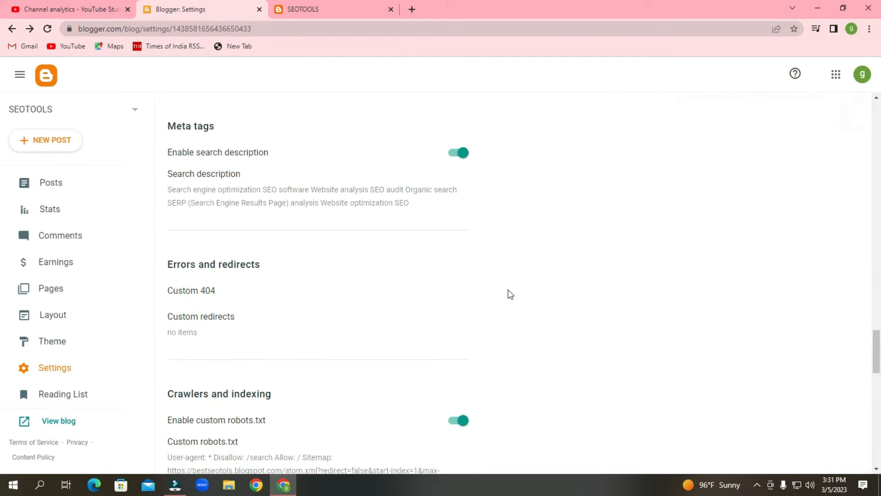
pyautogui.scroll(6, 508, 294)
pyautogui.scroll(12, 371, 442)
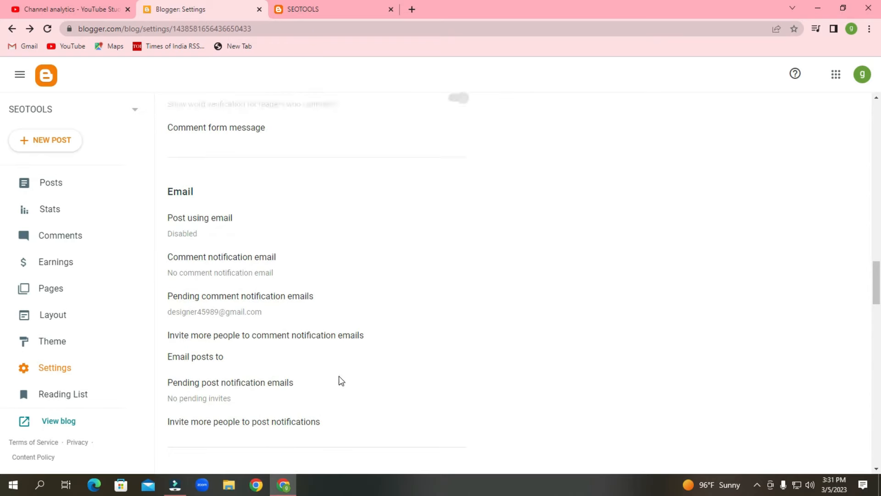
pyautogui.scroll(4, 339, 374)
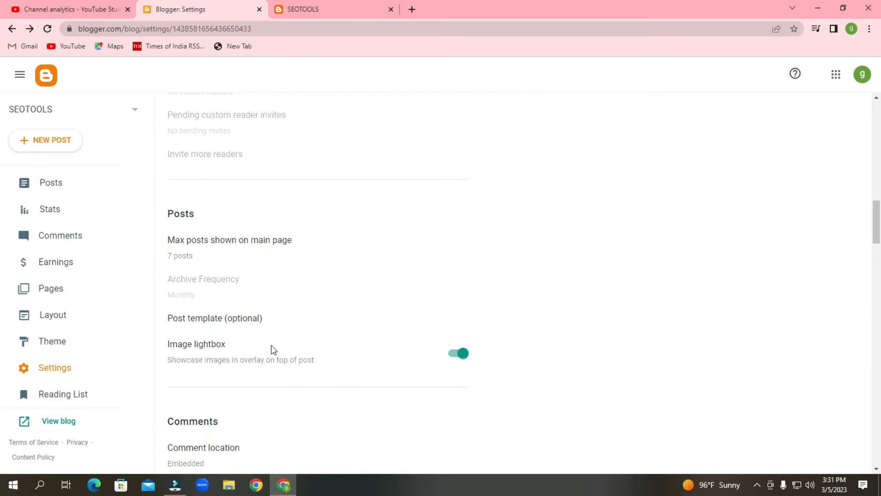
pyautogui.scroll(10, 286, 349)
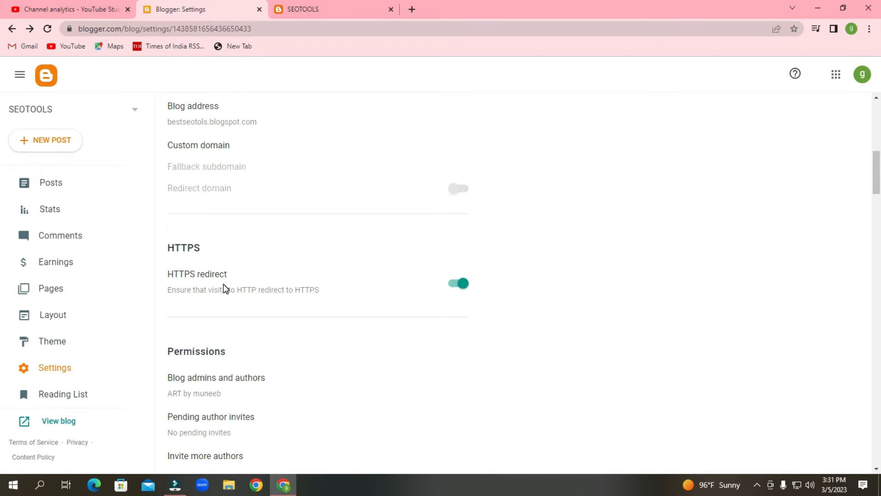
pyautogui.scroll(3, 232, 285)
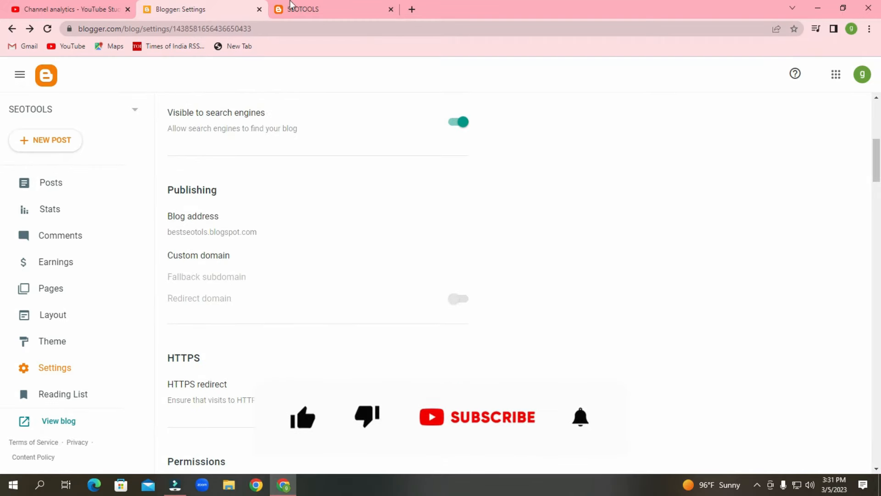
pyautogui.click(277, 7)
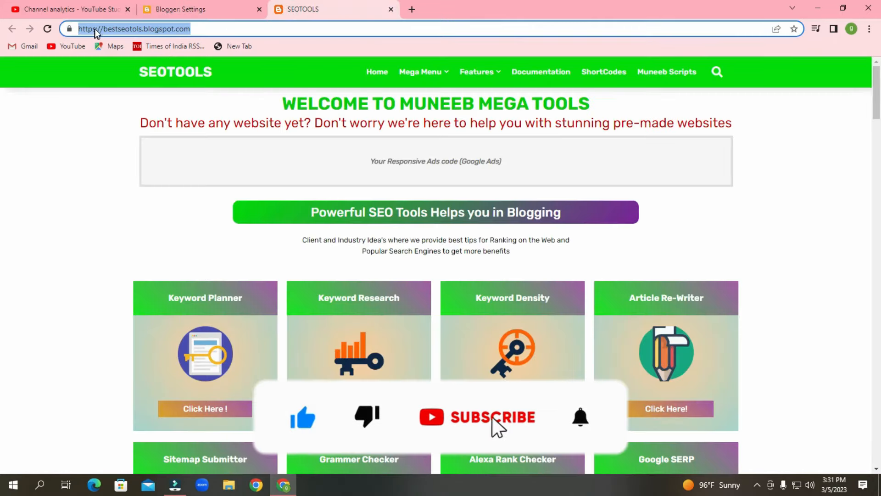
pyautogui.click(238, 10)
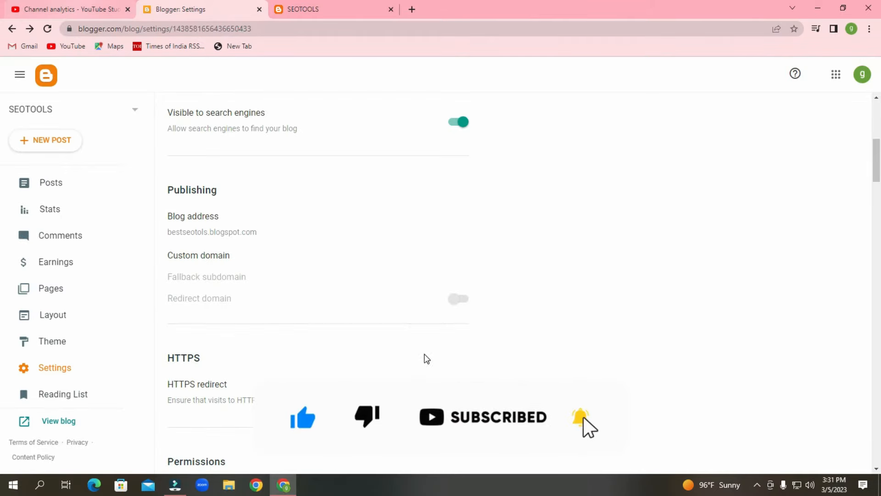
pyautogui.scroll(3, 295, 252)
pyautogui.scroll(3, 264, 374)
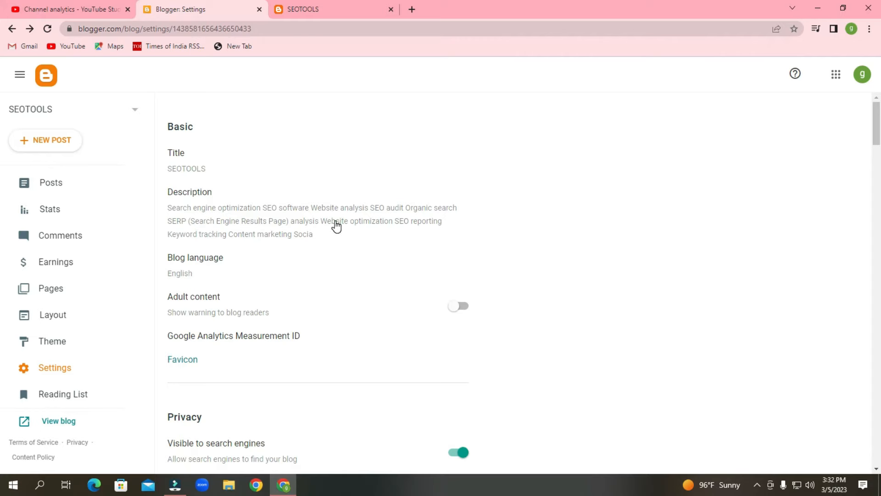
# Step: Check the blog's stats and list of pages, and return to the posts list
pyautogui.click(90, 211)
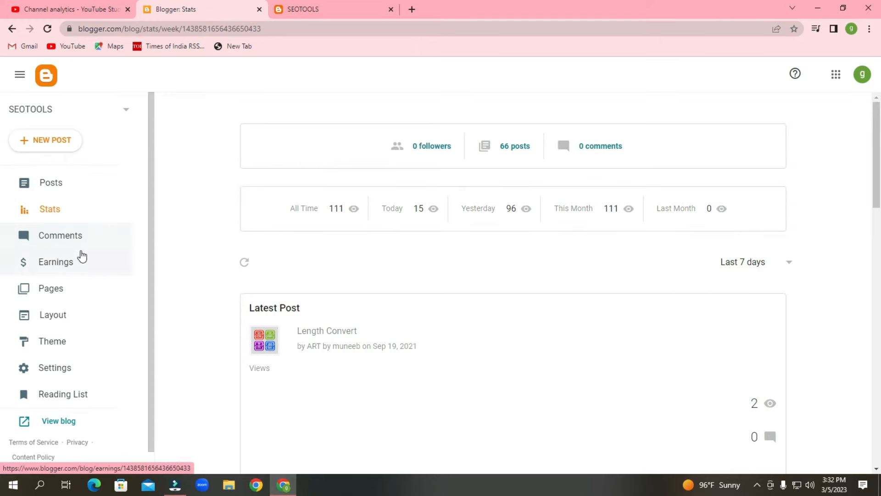
pyautogui.click(73, 288)
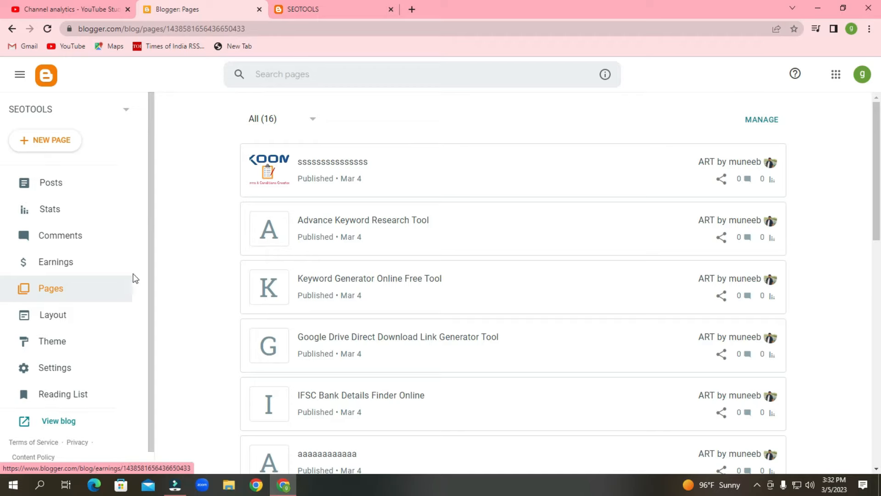
pyautogui.click(69, 183)
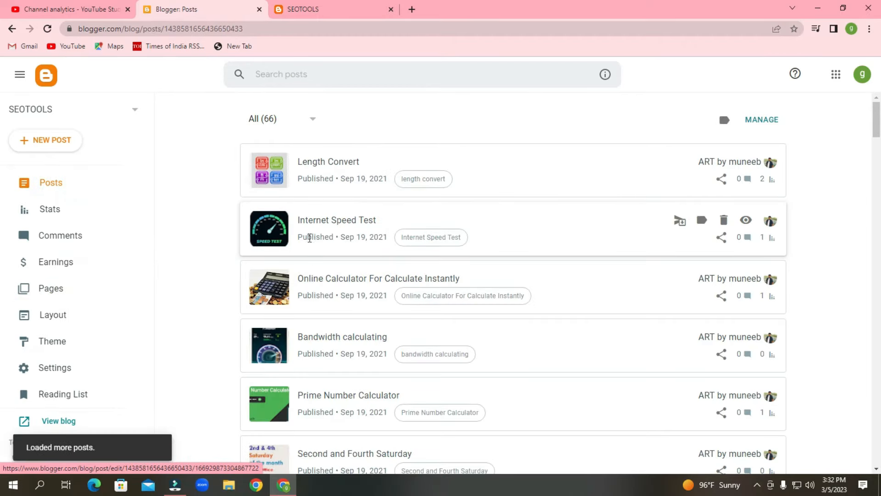
# Step: Browse the whole posts list down to the oldest entries and back up to the newest
pyautogui.scroll(-3, 326, 262)
pyautogui.scroll(-2, 332, 251)
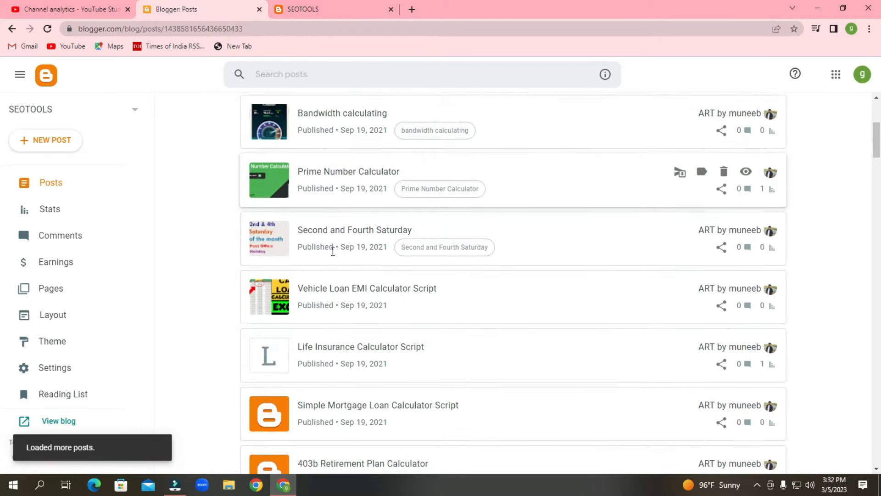
pyautogui.click(325, 236)
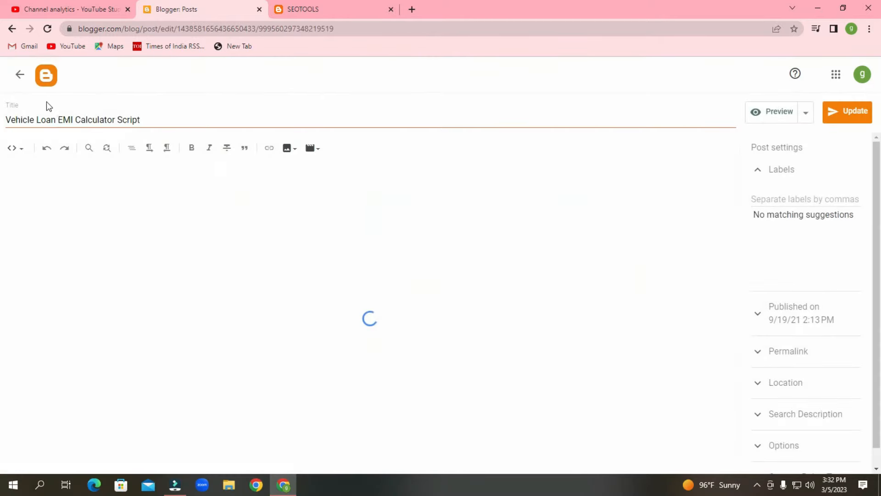
pyautogui.click(20, 74)
pyautogui.scroll(-10, 418, 264)
pyautogui.scroll(-15, 387, 258)
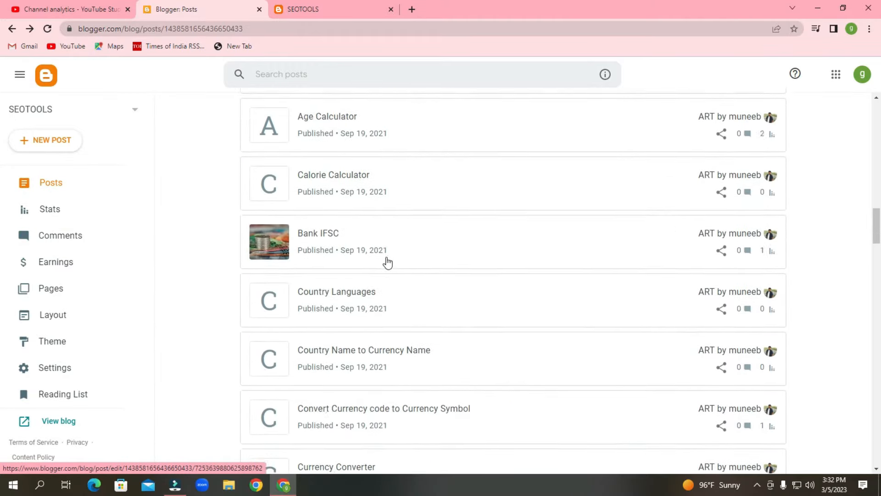
pyautogui.scroll(-15, 387, 258)
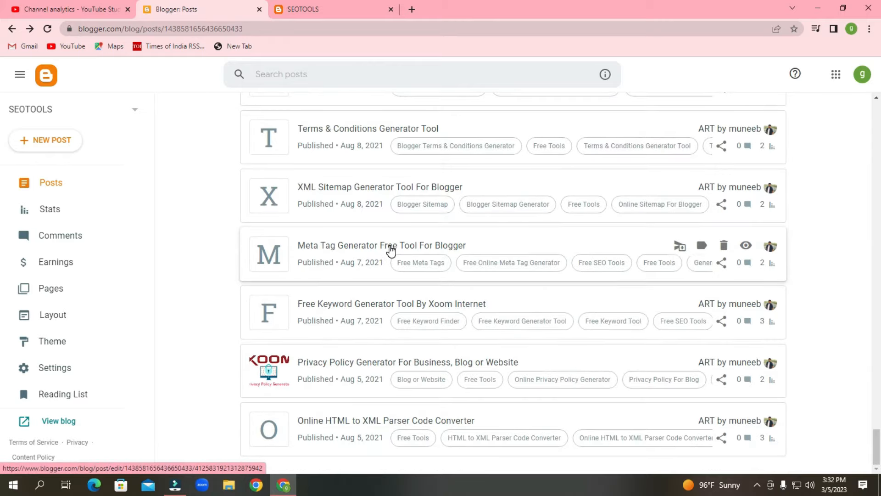
pyautogui.scroll(20, 390, 305)
pyautogui.scroll(20, 390, 305)
pyautogui.scroll(10, 390, 301)
# Step: Open the "Internet Speed Test" post in Compose view and examine its image and embedded content
pyautogui.click(324, 211)
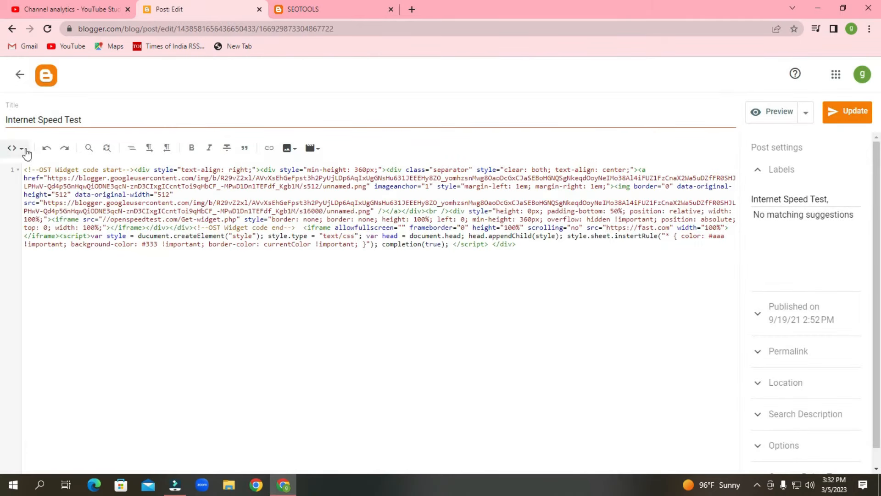
pyautogui.click(14, 148)
pyautogui.click(39, 177)
pyautogui.scroll(-5, 533, 289)
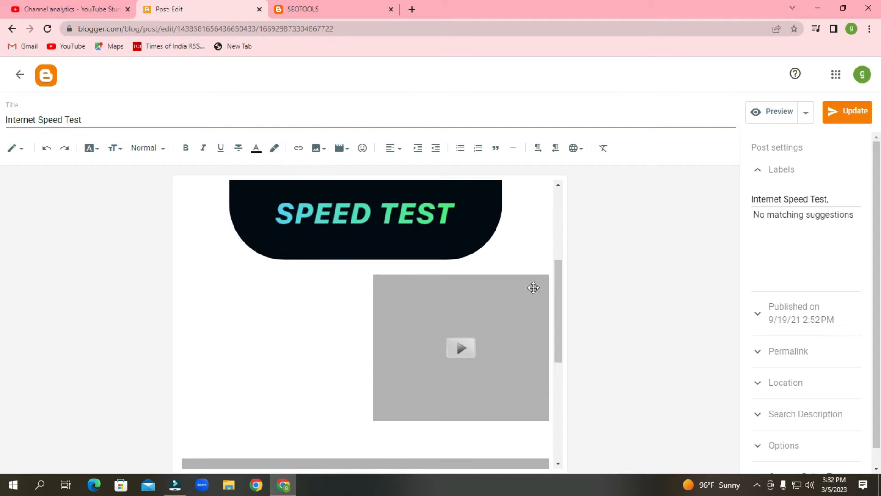
pyautogui.scroll(4, 529, 283)
pyautogui.scroll(-3, 531, 281)
pyautogui.scroll(-5, 532, 282)
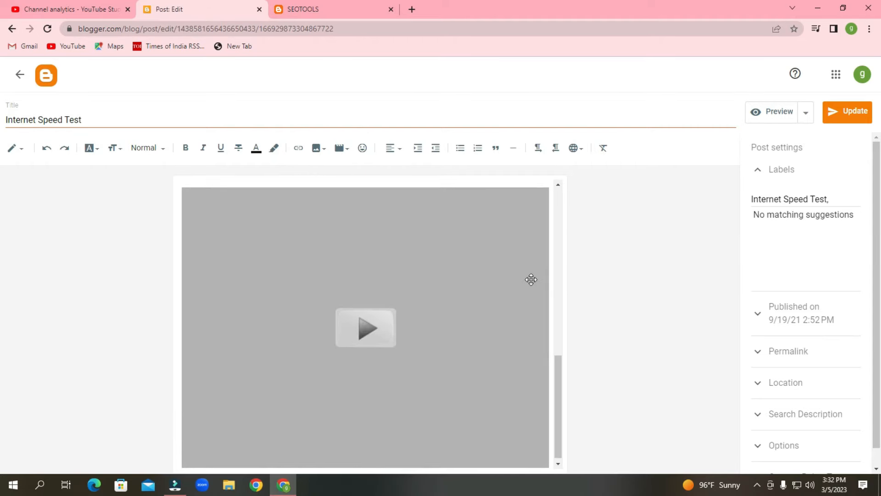
pyautogui.scroll(7, 530, 279)
pyautogui.scroll(2, 532, 280)
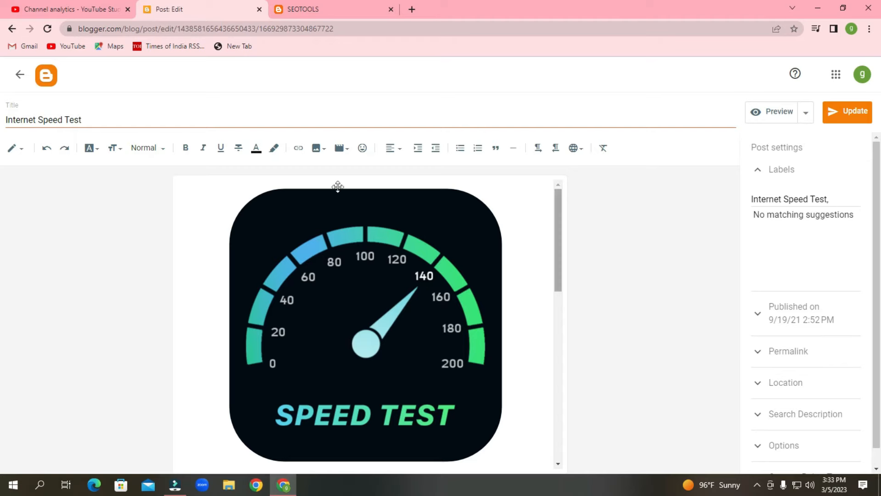
# Step: Look through the label suggestions and the remaining post settings of the "Internet Speed Test" post
pyautogui.click(854, 201)
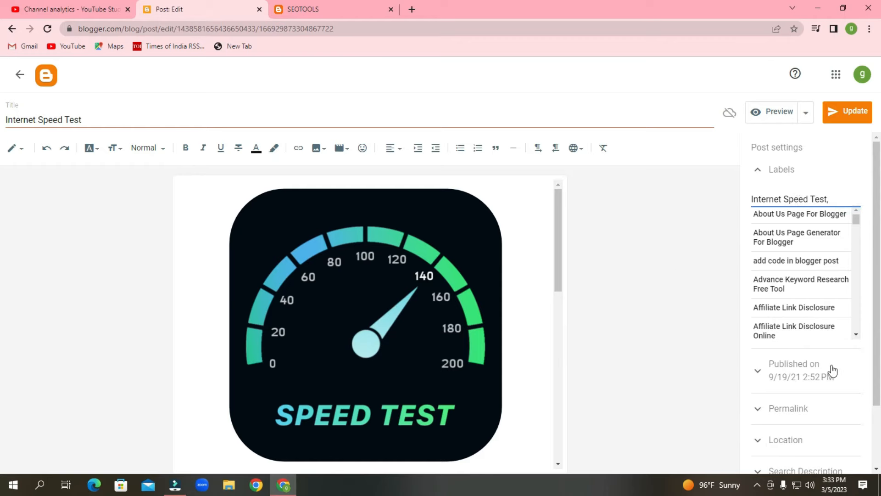
pyautogui.scroll(-2, 835, 340)
pyautogui.scroll(-2, 835, 341)
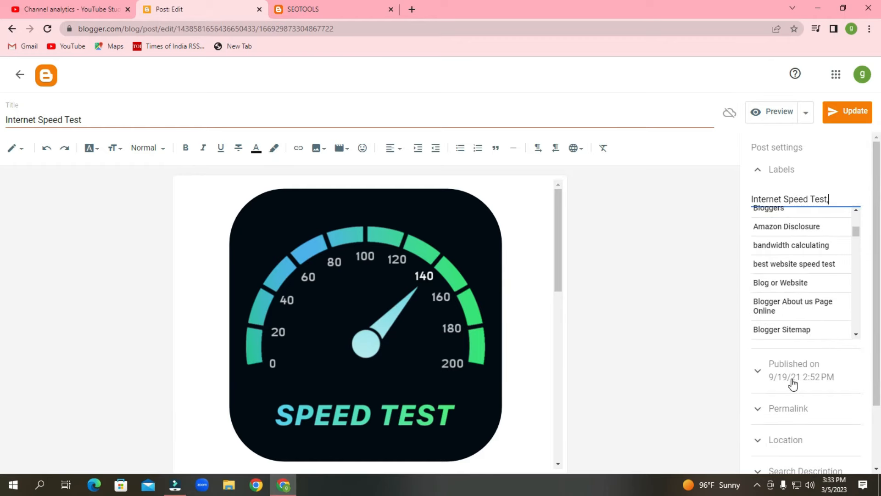
pyautogui.scroll(-1, 845, 404)
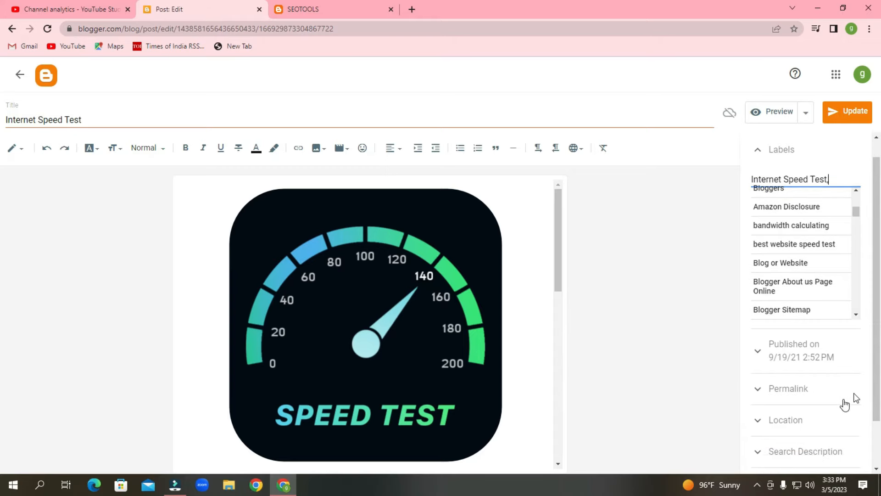
pyautogui.scroll(-1, 845, 404)
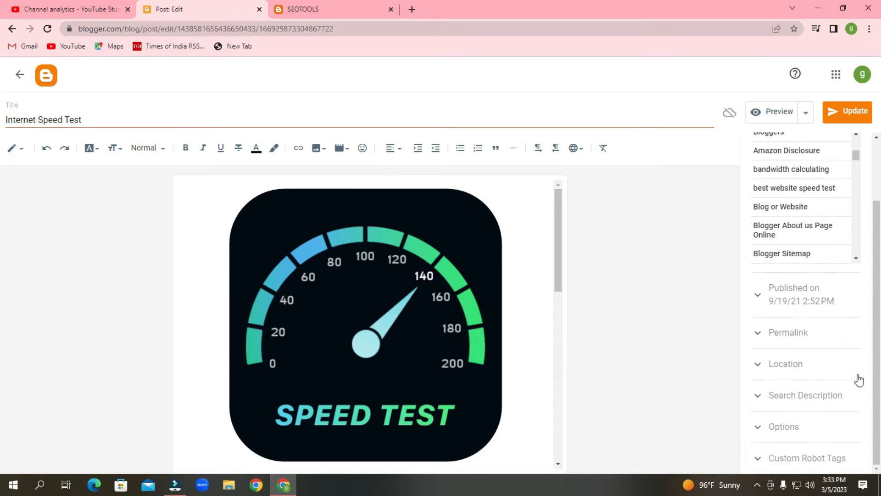
# Step: Expand the post's Search Description setting and read through the description
pyautogui.click(810, 398)
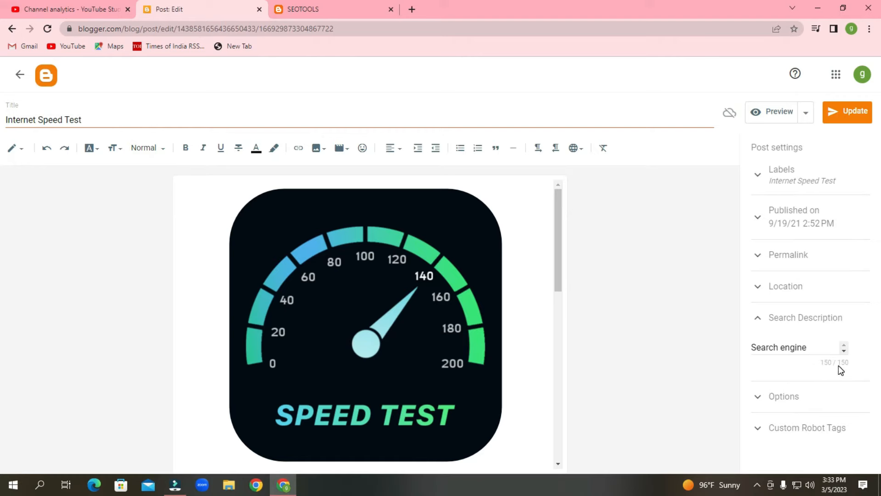
pyautogui.scroll(-2, 813, 348)
pyautogui.scroll(-1, 813, 347)
pyautogui.scroll(3, 813, 345)
# Step: Open a new Chrome window under the "Ninja's" browser profile and close the extra window of the current profile
pyautogui.click(376, 2)
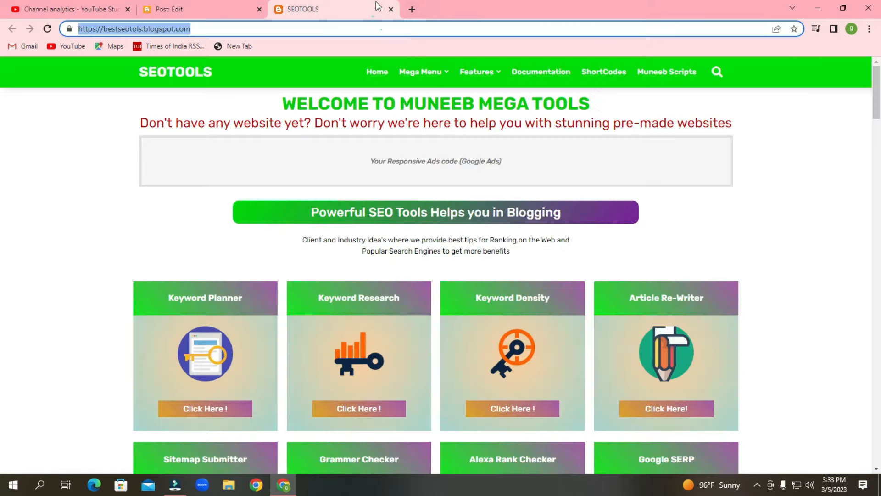
pyautogui.click(415, 6)
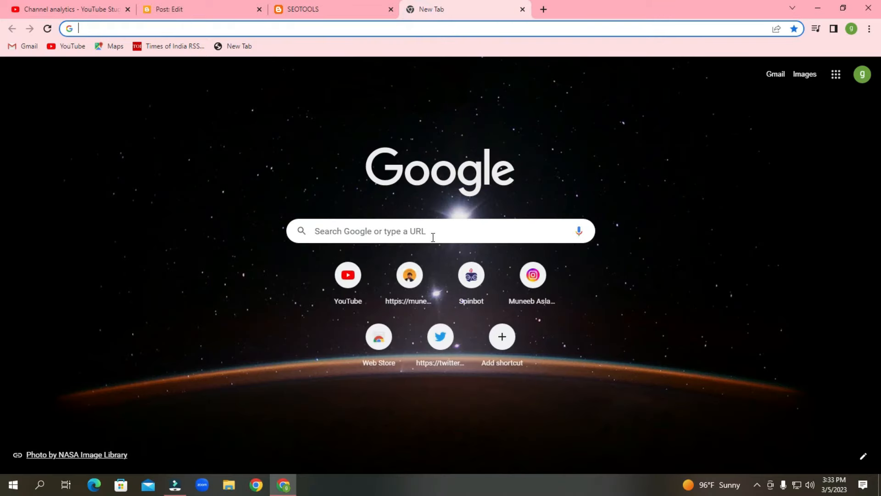
pyautogui.click(252, 488)
pyautogui.click(852, 29)
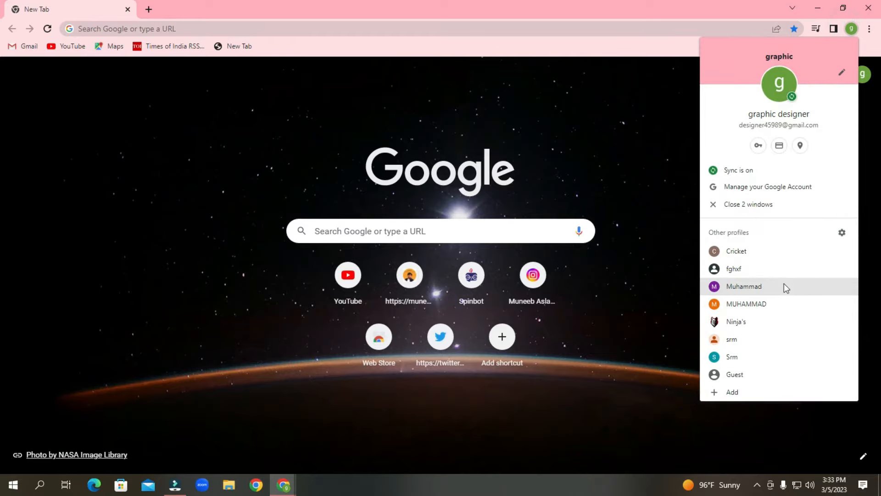
pyautogui.click(761, 320)
pyautogui.click(822, 9)
pyautogui.click(869, 9)
pyautogui.click(278, 486)
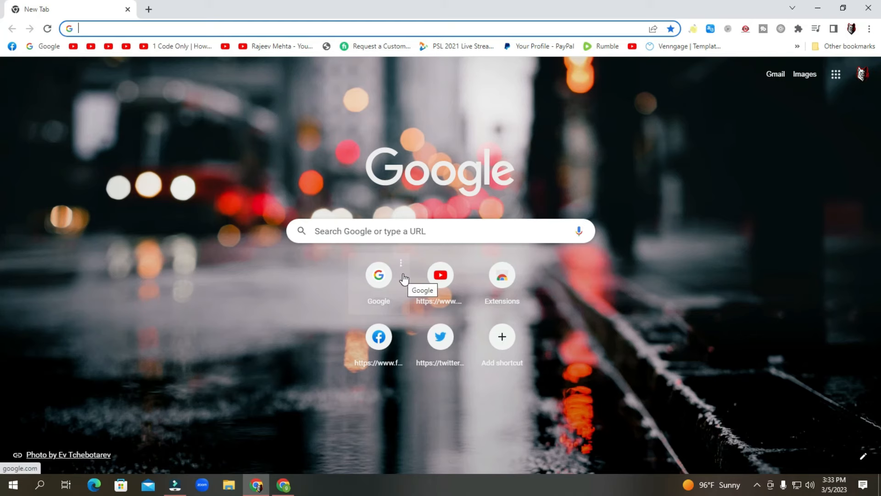
pyautogui.write('t')
pyautogui.press('BackSpace')
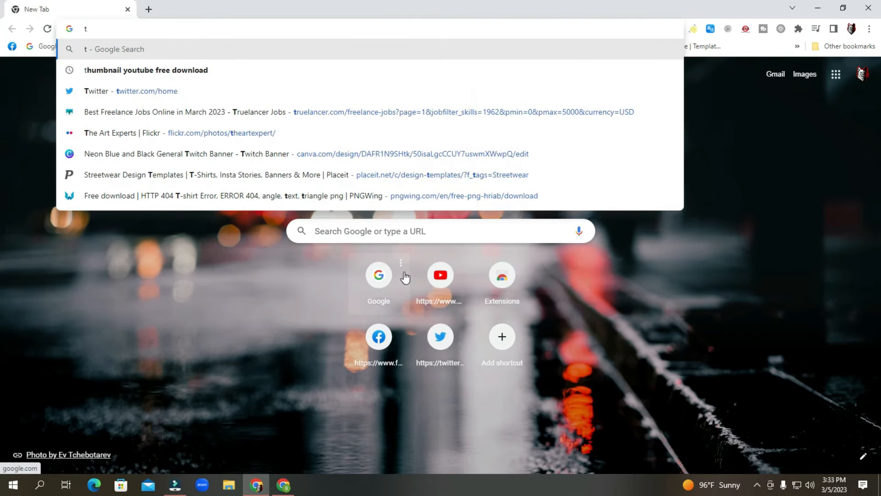
pyautogui.press('BackSpace')
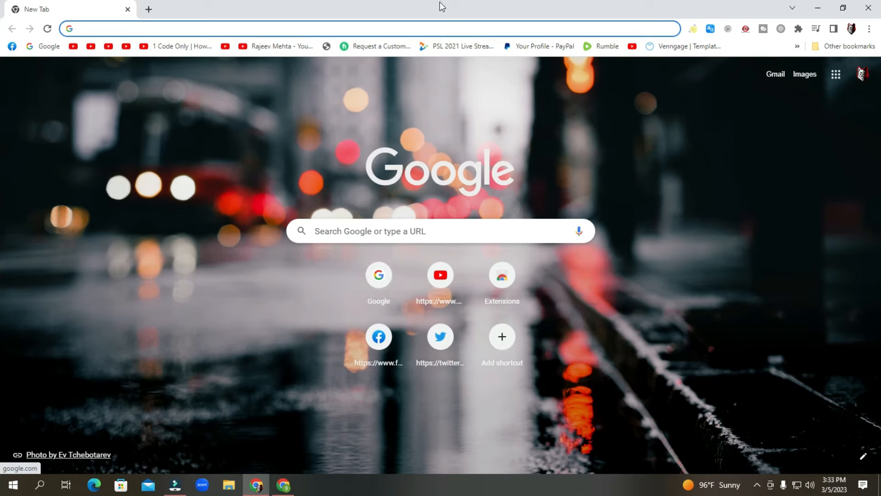
pyautogui.click(422, 28)
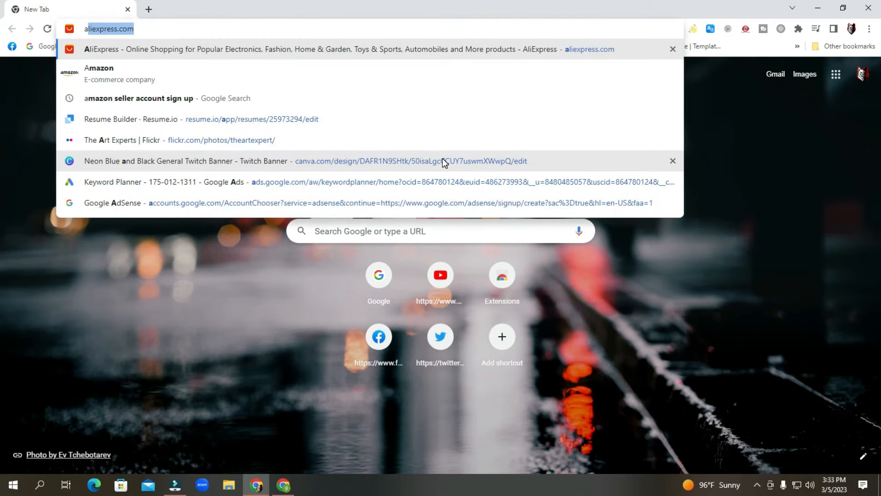
pyautogui.write('i')
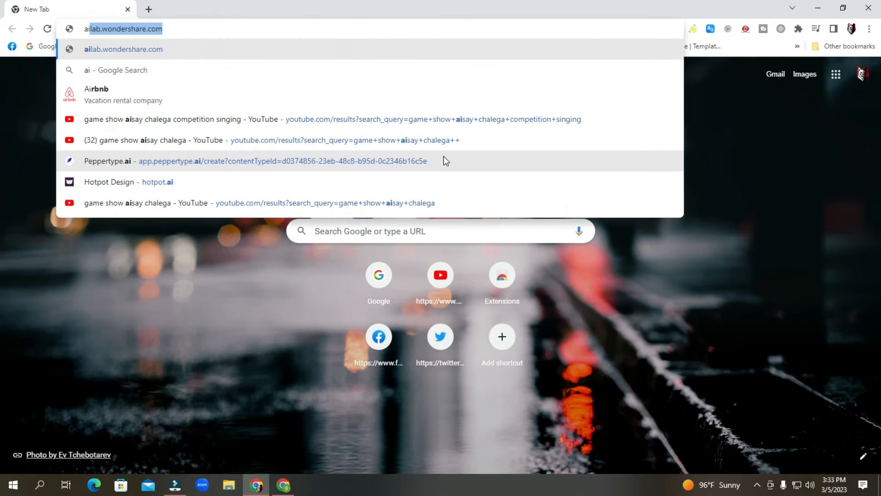
pyautogui.press('BackSpace')
pyautogui.press('BackSpace')
pyautogui.press('BackSpace')
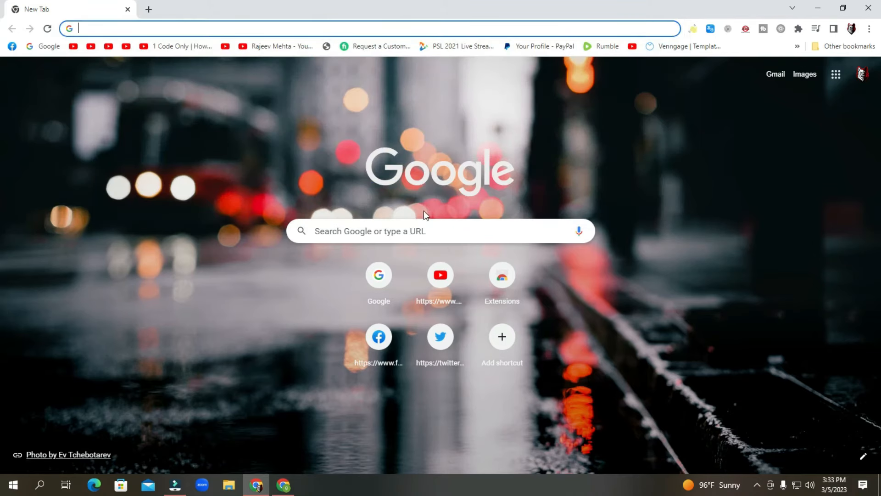
# Step: Search Google for "openai chatgpt", launch ChatGPT from OpenAI's Introducing ChatGPT page, and close the introduction page
pyautogui.click(409, 233)
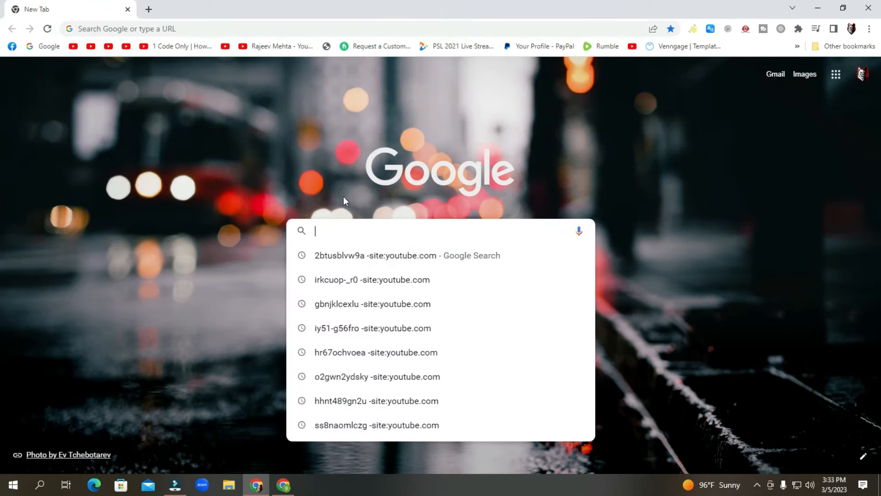
pyautogui.write('op')
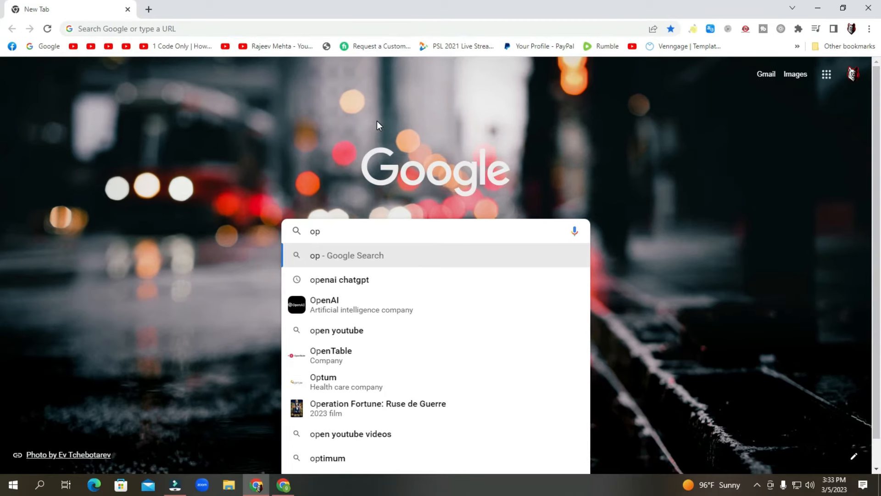
pyautogui.press('Down')
pyautogui.press('Return')
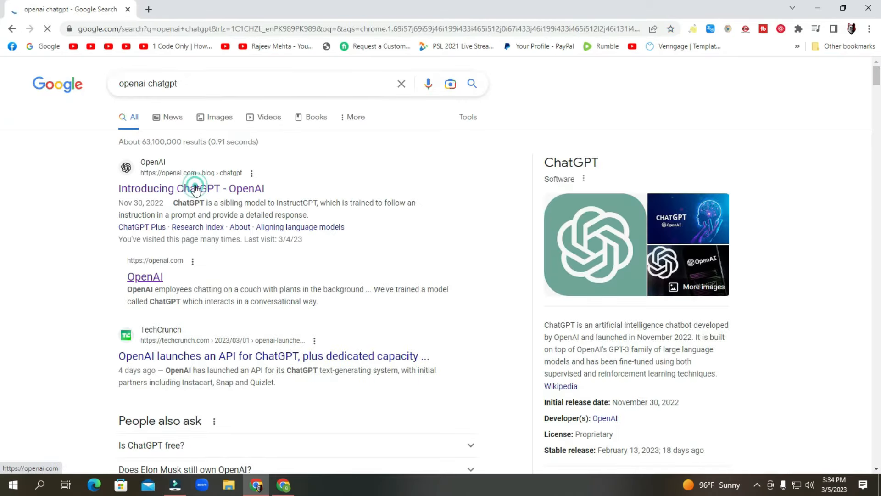
pyautogui.click(196, 189)
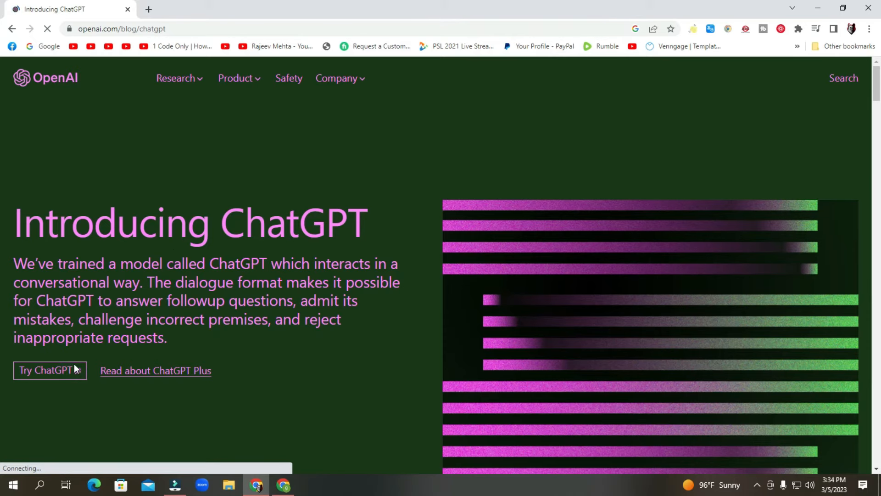
pyautogui.click(75, 368)
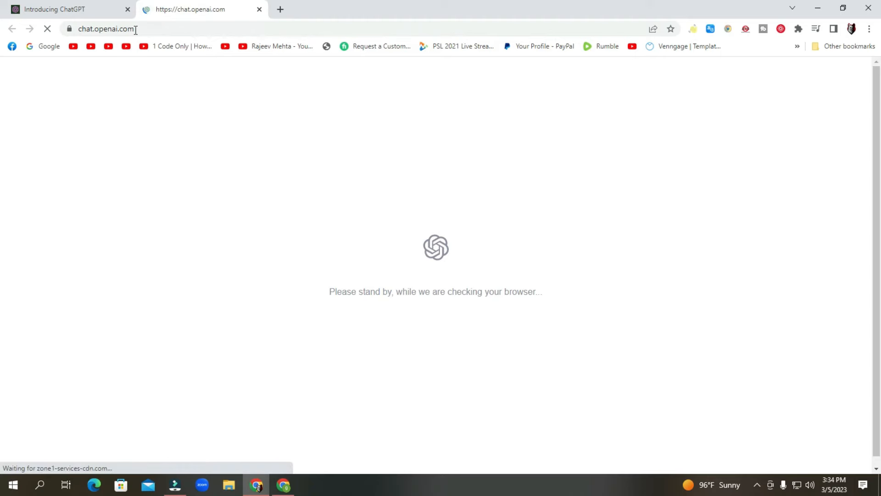
pyautogui.click(127, 10)
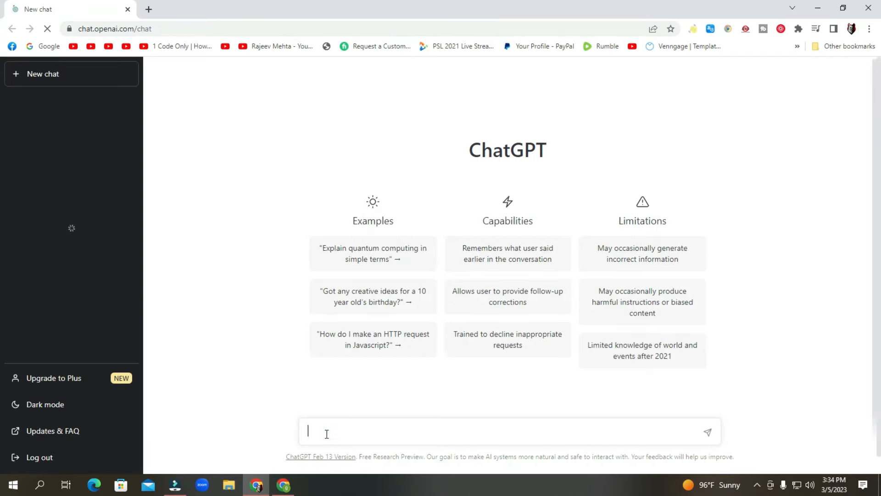
# Step: Copy the title "Internet Speed Test" from the Blogger post being edited and return to ChatGPT
pyautogui.click(284, 485)
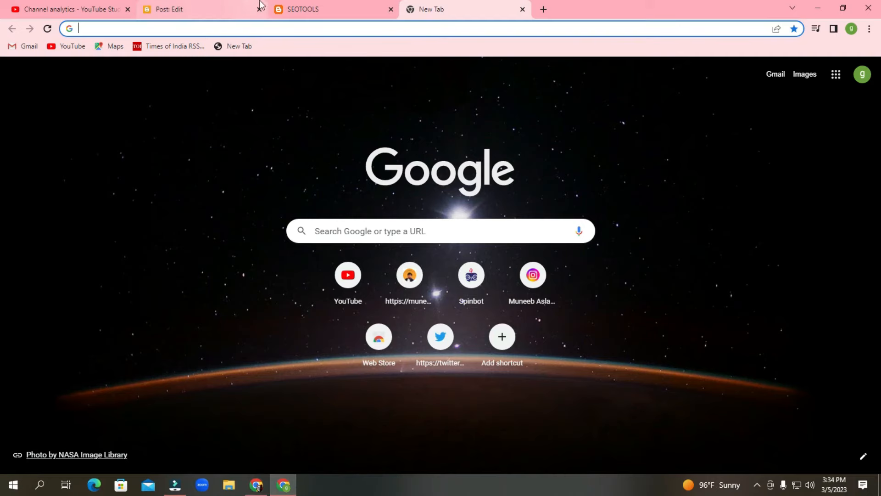
pyautogui.click(277, 7)
pyautogui.click(207, 7)
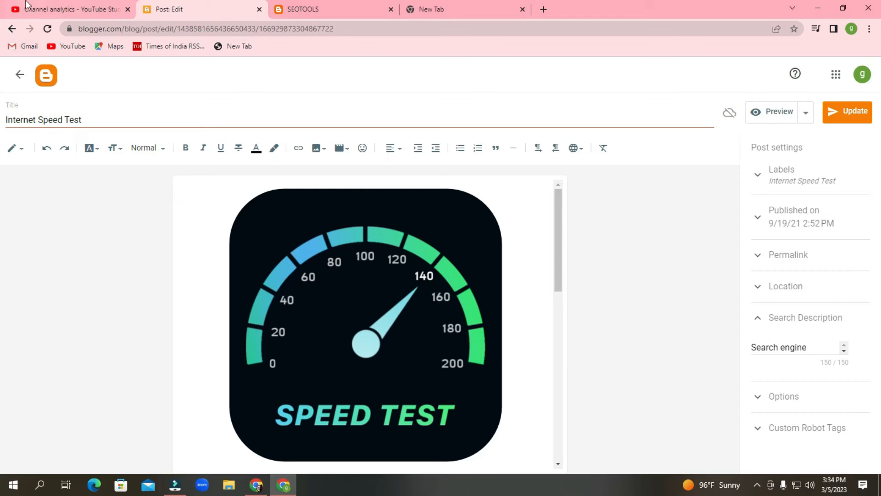
pyautogui.tripleClick(202, 122)
pyautogui.hotkey('ctrl', 'c')
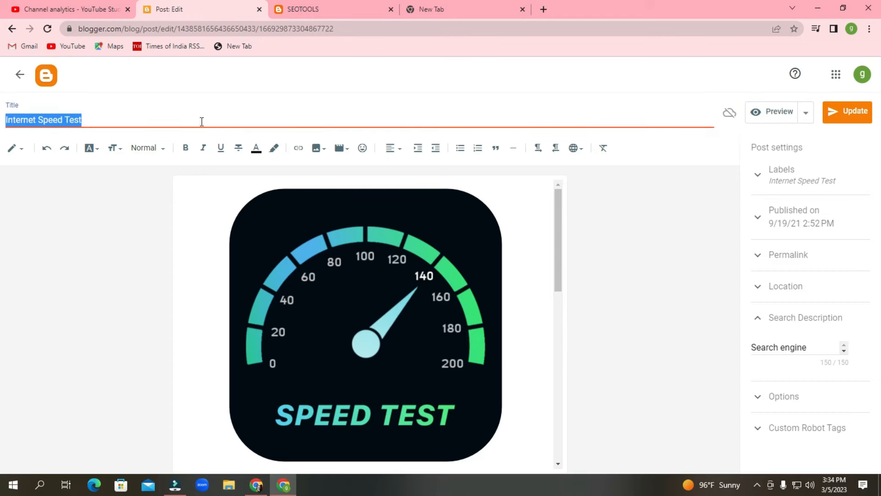
pyautogui.click(256, 485)
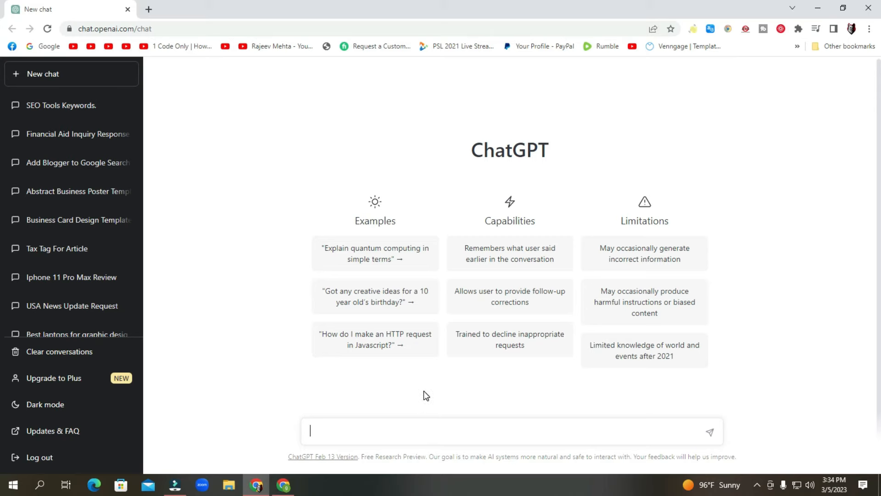
# Step: Ask ChatGPT for "Internet Speed Test keywords for blogging"
pyautogui.click(456, 428)
pyautogui.hotkey('ctrl', 'v')
pyautogui.write('keywords')
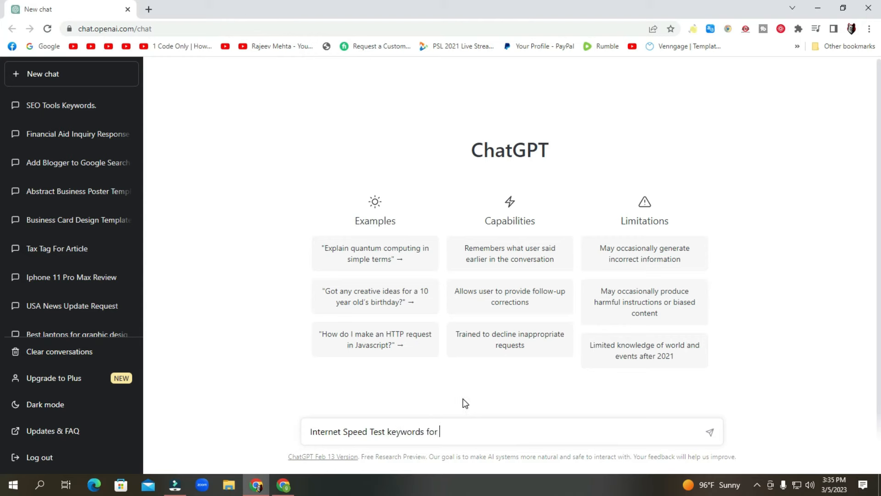
pyautogui.write(' for blogging')
pyautogui.press('Return')
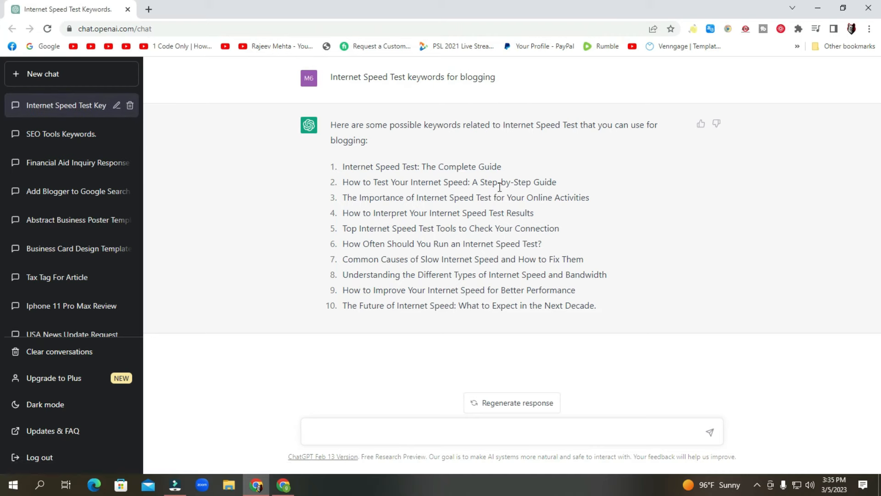
# Step: Switch back to the live SEOTOOLS home page and look through its tool sections
pyautogui.click(818, 10)
pyautogui.click(362, 14)
pyautogui.scroll(-20, 498, 416)
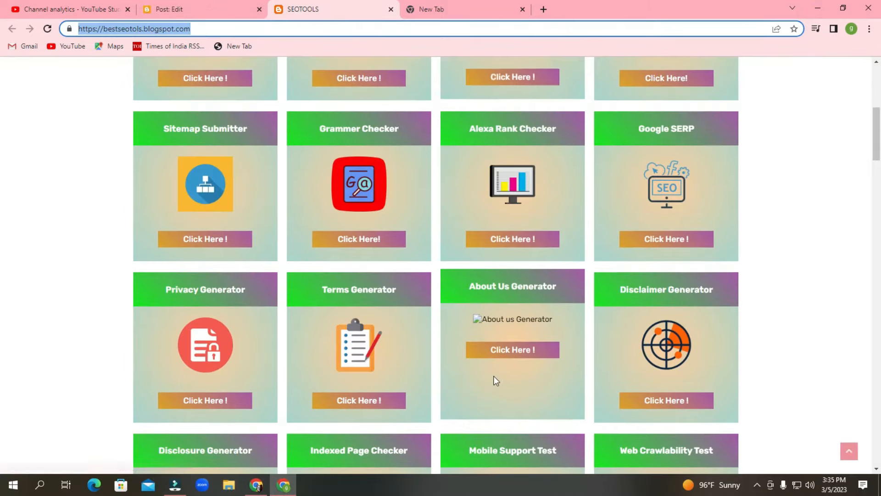
pyautogui.scroll(14, 493, 366)
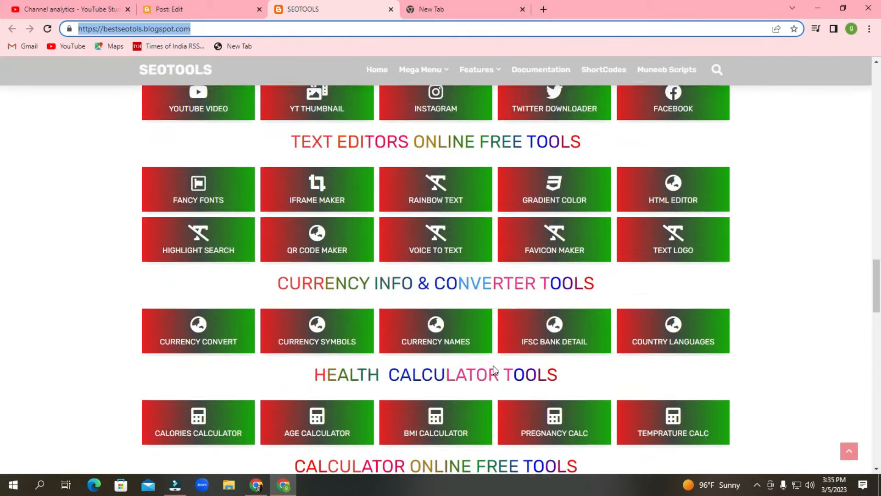
pyautogui.scroll(3, 284, 295)
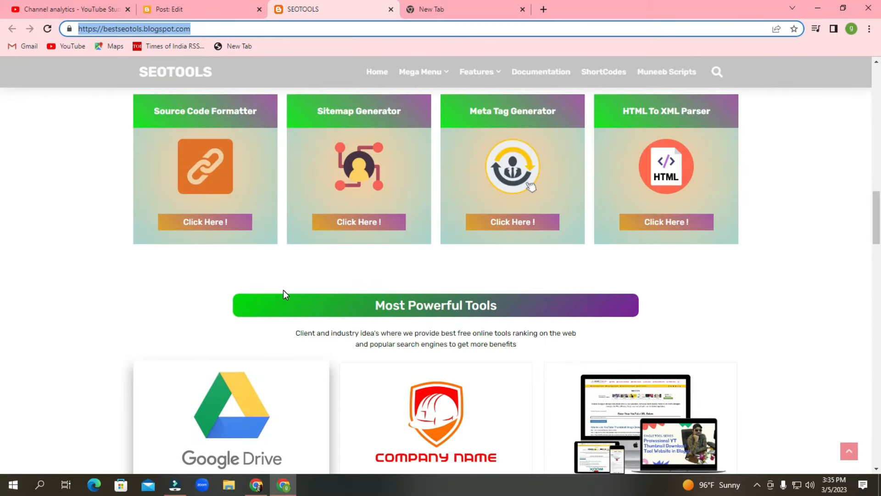
pyautogui.scroll(2, 371, 234)
pyautogui.scroll(-12, 370, 234)
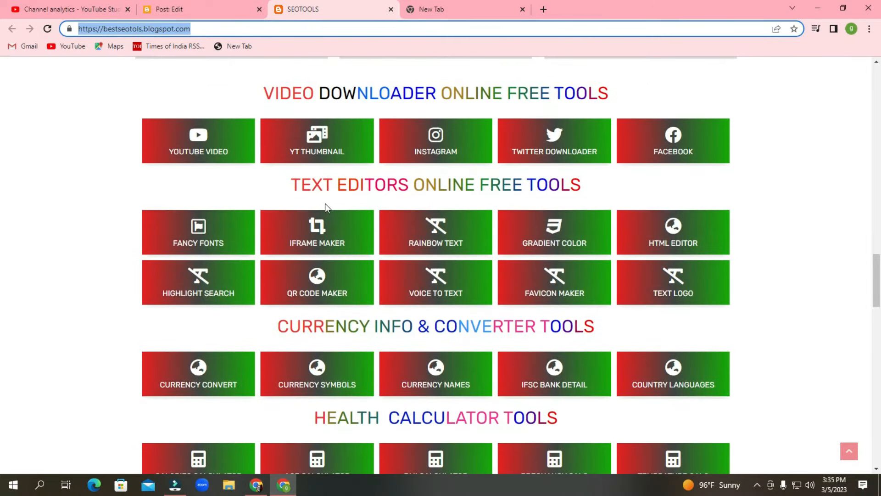
# Step: Open the YouTube video downloader tool from the home page, examine its download form, and return to SEOTOOLS
pyautogui.click(204, 146)
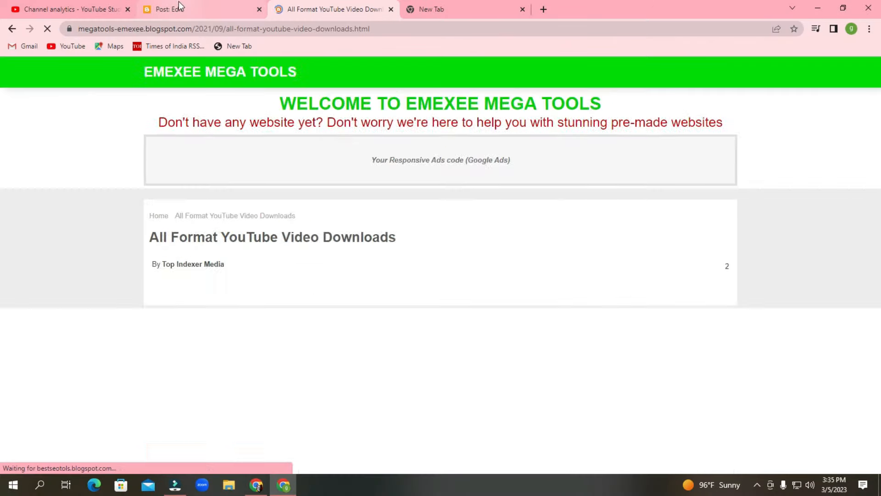
pyautogui.scroll(-4, 294, 216)
pyautogui.click(232, 9)
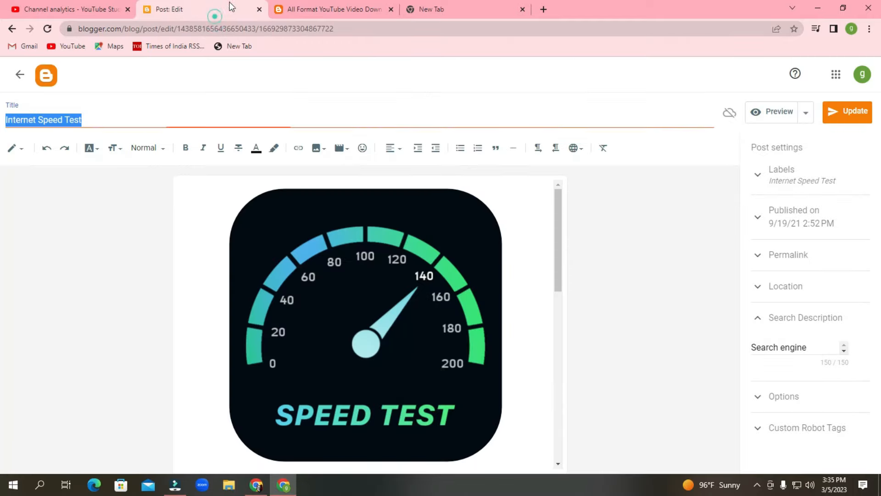
pyautogui.click(375, 9)
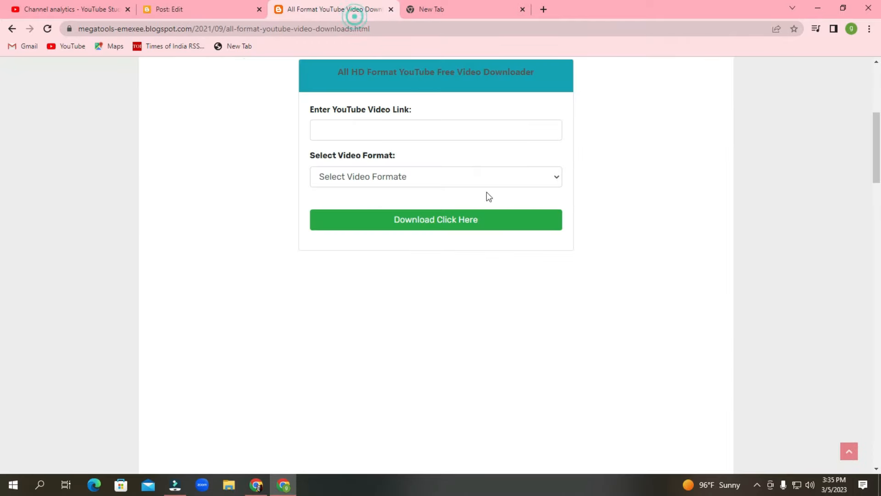
pyautogui.click(13, 29)
# Step: Look through the calculator tools and the recent posts on the SEOTOOLS home page
pyautogui.scroll(-3, 300, 232)
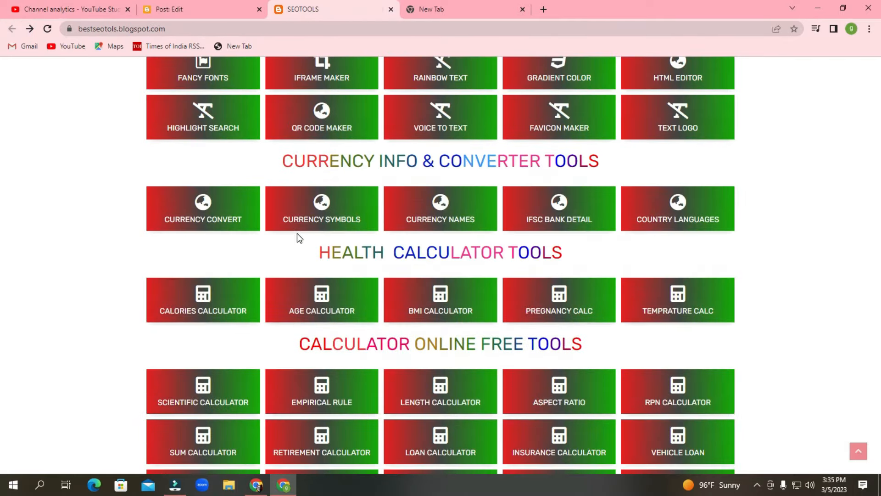
pyautogui.scroll(-5, 211, 184)
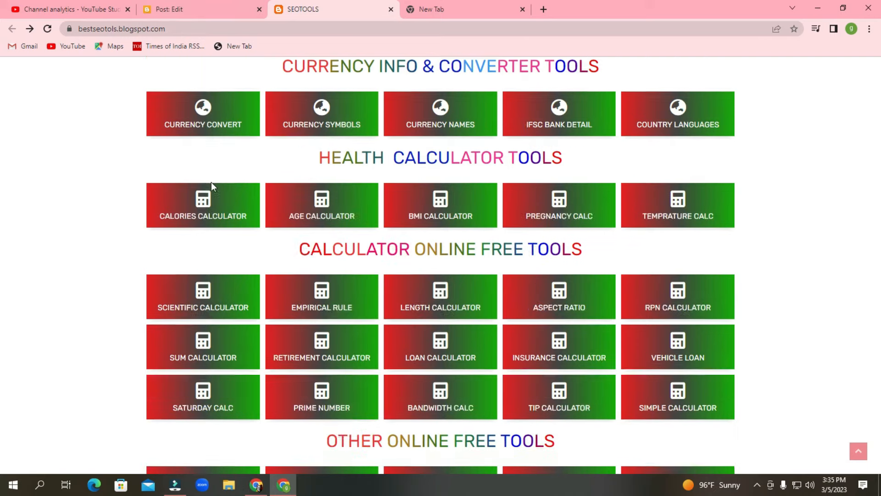
pyautogui.scroll(-7, 211, 184)
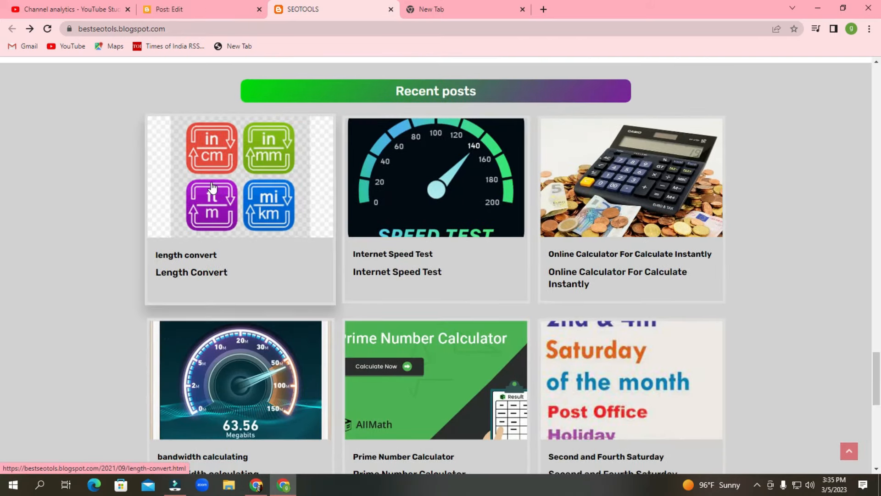
pyautogui.scroll(-3, 218, 190)
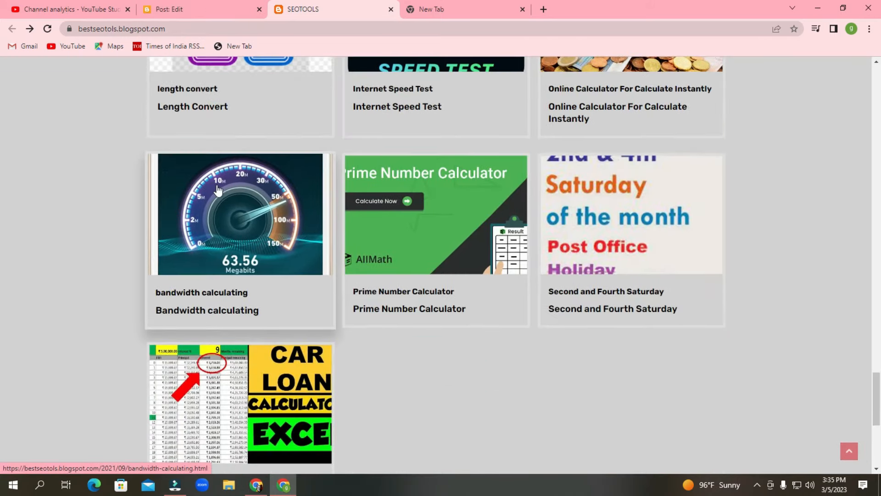
# Step: Return to the "Internet Speed Test" post editor and examine its search description and embedded video
pyautogui.click(217, 7)
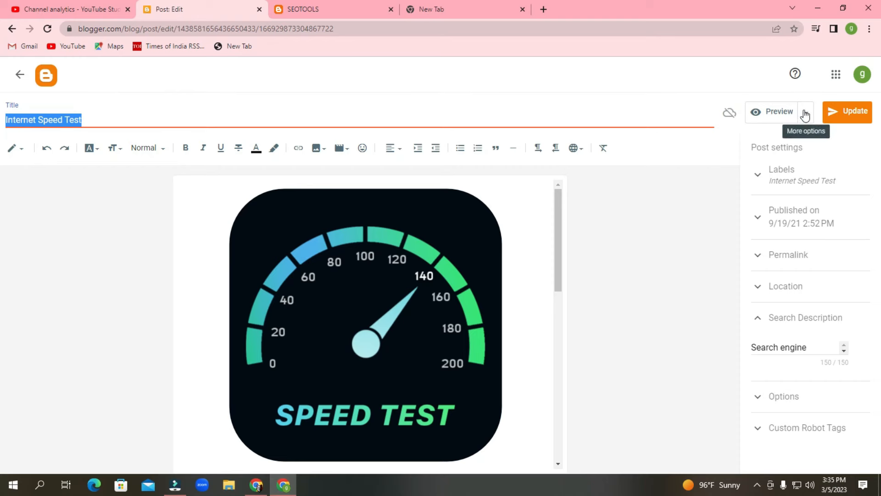
pyautogui.click(810, 346)
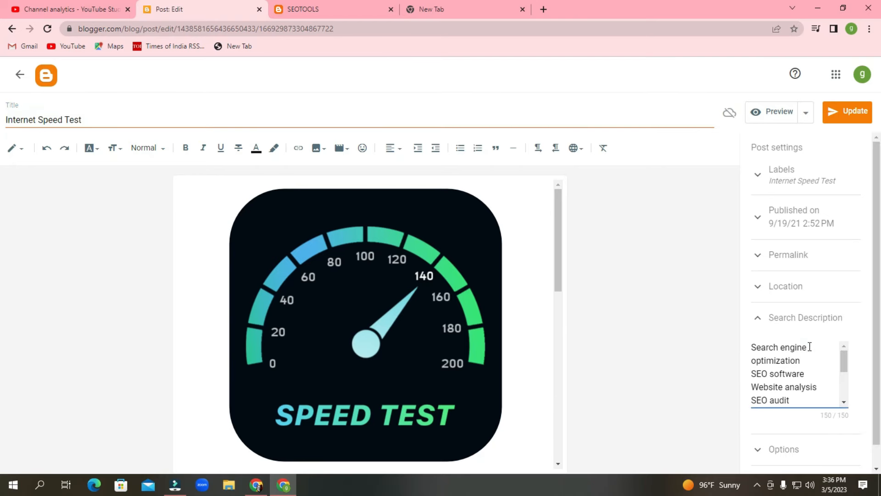
pyautogui.moveTo(557, 254); pyautogui.dragTo(568, 417)
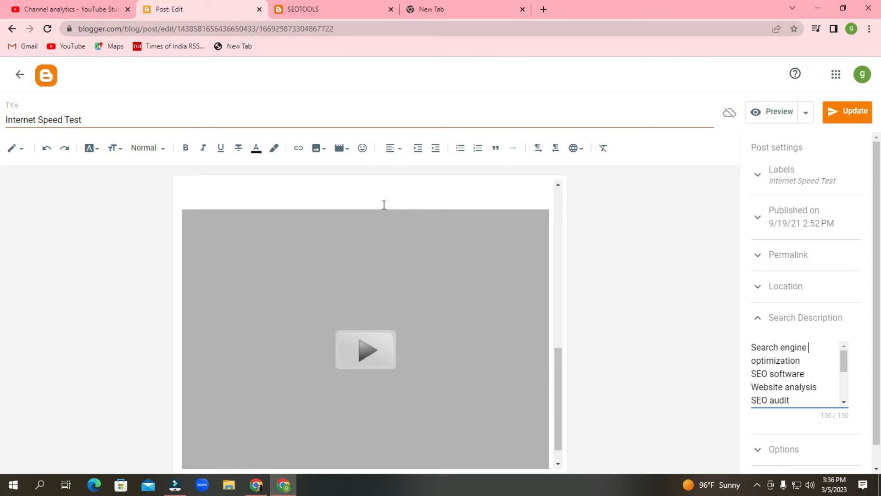
pyautogui.scroll(-1, 384, 203)
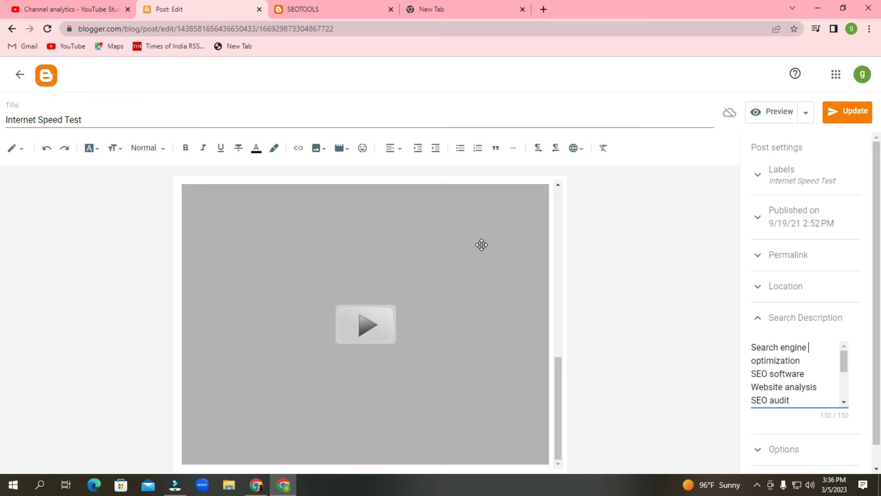
# Step: Expand the labels setting of the "Internet Speed Test" post and look through the label suggestions
pyautogui.click(466, 9)
pyautogui.click(305, 9)
pyautogui.click(169, 9)
pyautogui.moveTo(878, 310); pyautogui.dragTo(878, 330)
pyautogui.scroll(1, 794, 152)
pyautogui.click(799, 167)
pyautogui.scroll(-3, 847, 442)
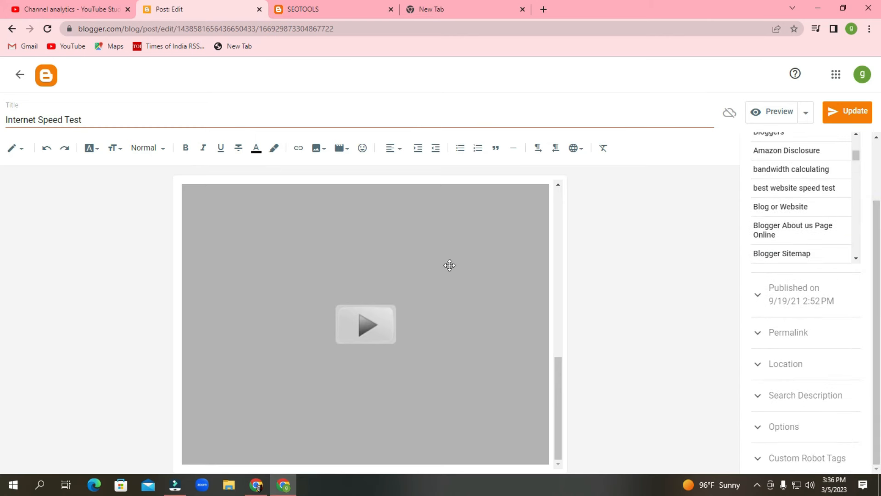
# Step: Save the pending changes to the "Internet Speed Test" post and return to the blog's posts list
pyautogui.click(20, 74)
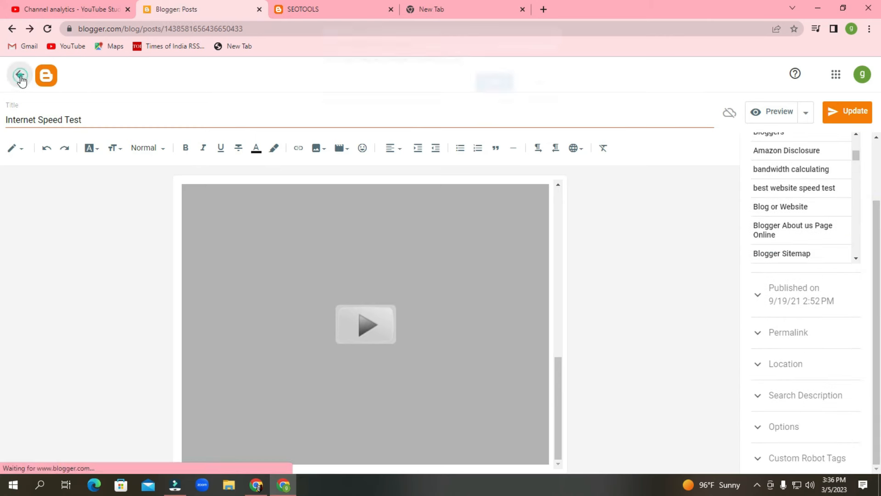
pyautogui.click(551, 92)
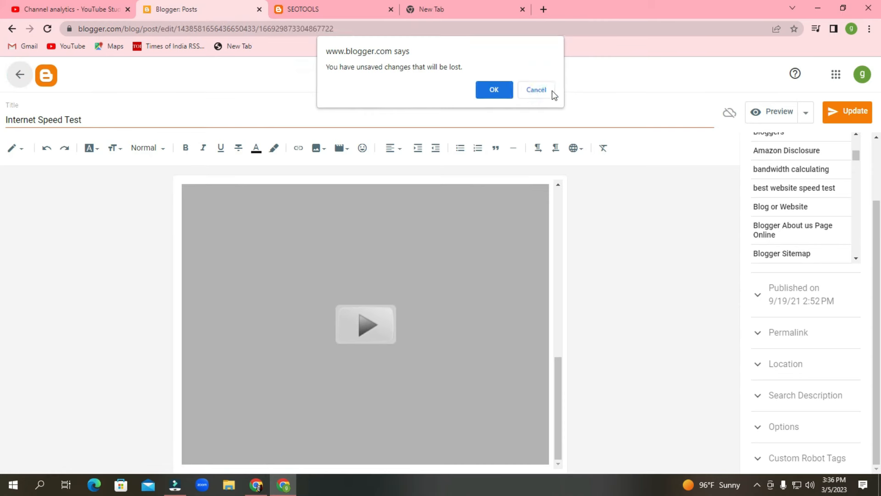
pyautogui.click(837, 123)
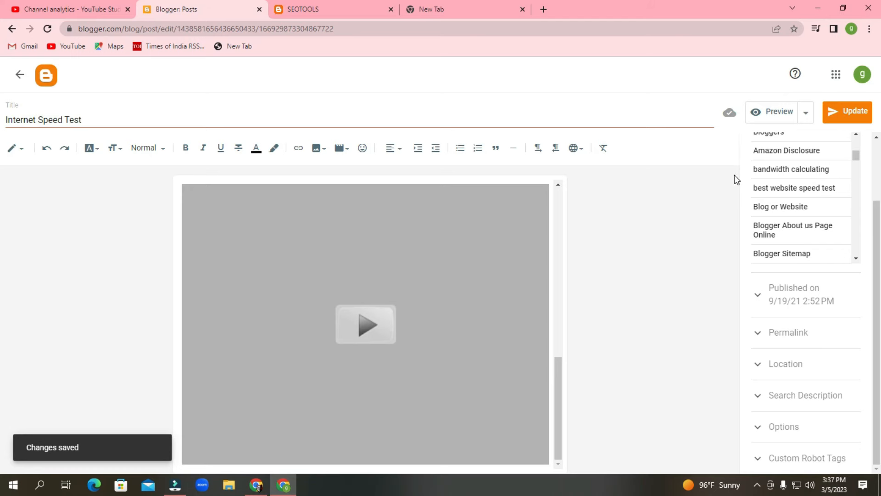
pyautogui.click(18, 75)
pyautogui.click(133, 112)
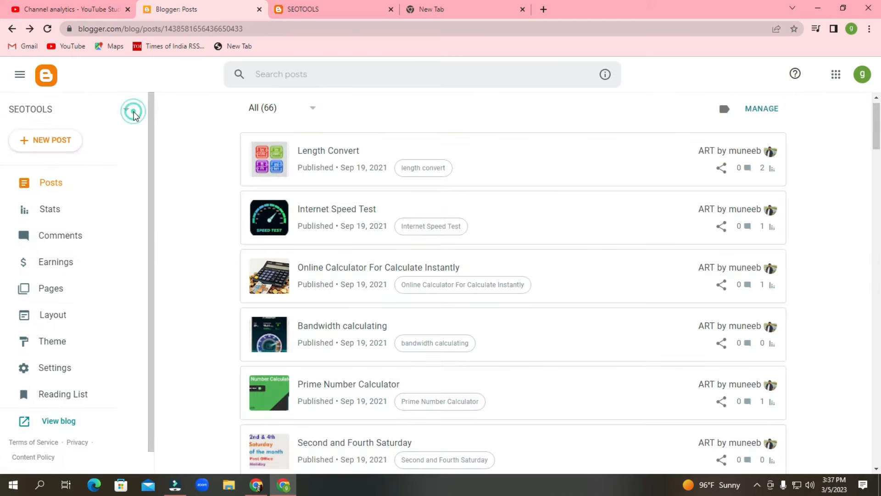
# Step: Look through the SEOTOOLS posts list, check the blog's view statistics, and return to the posts
pyautogui.scroll(-1, 437, 221)
pyautogui.scroll(-12, 436, 213)
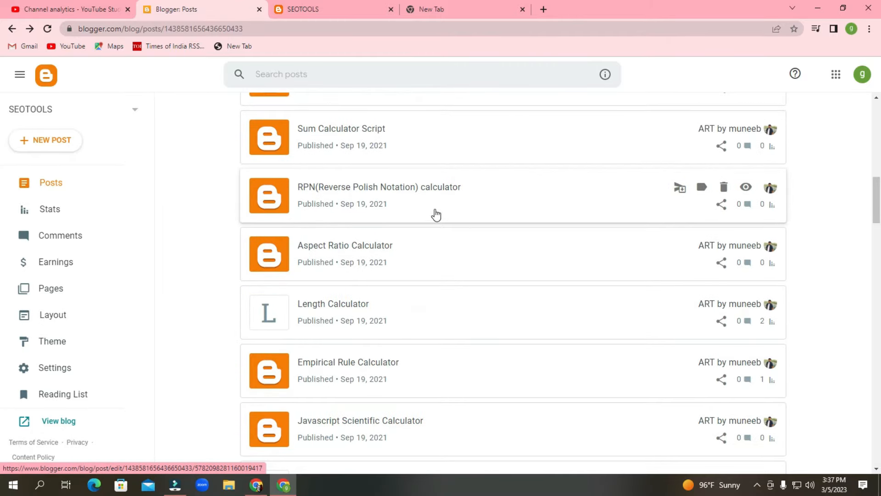
pyautogui.scroll(15, 278, 180)
pyautogui.click(84, 208)
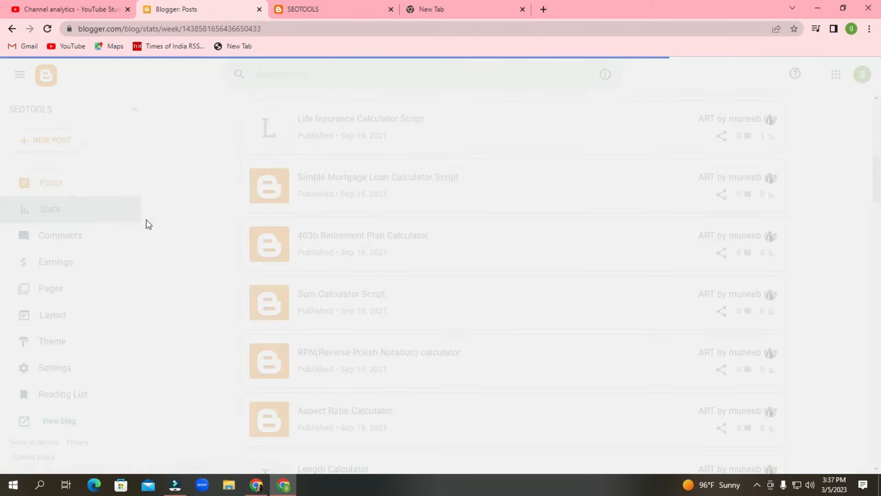
pyautogui.click(54, 209)
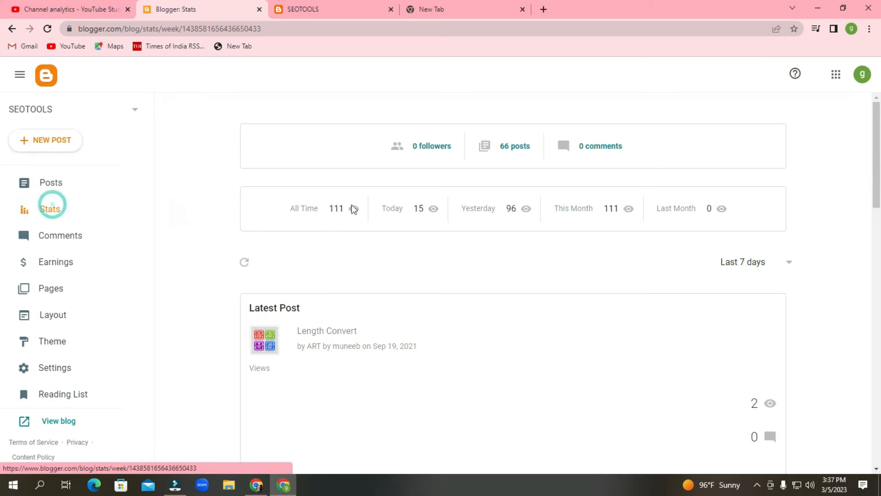
pyautogui.click(59, 184)
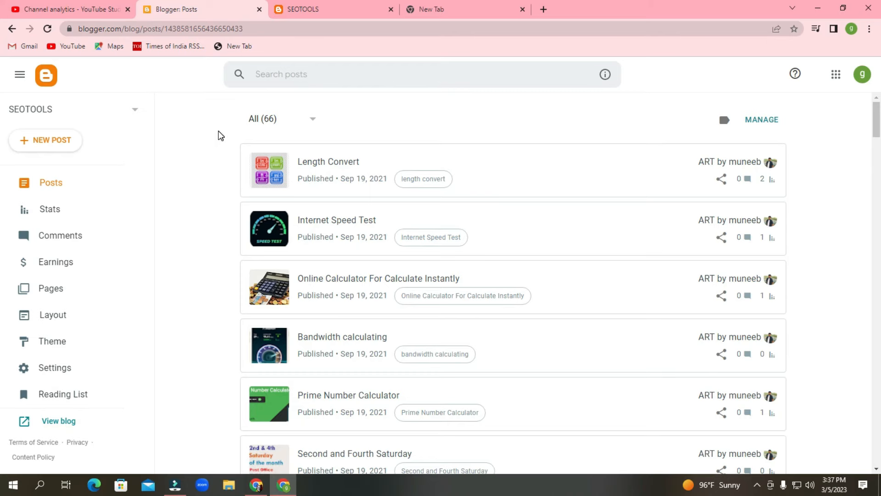
# Step: Switch to YouTube Studio and examine the channel dashboard's analytics, top videos and latest comments
pyautogui.click(33, 8)
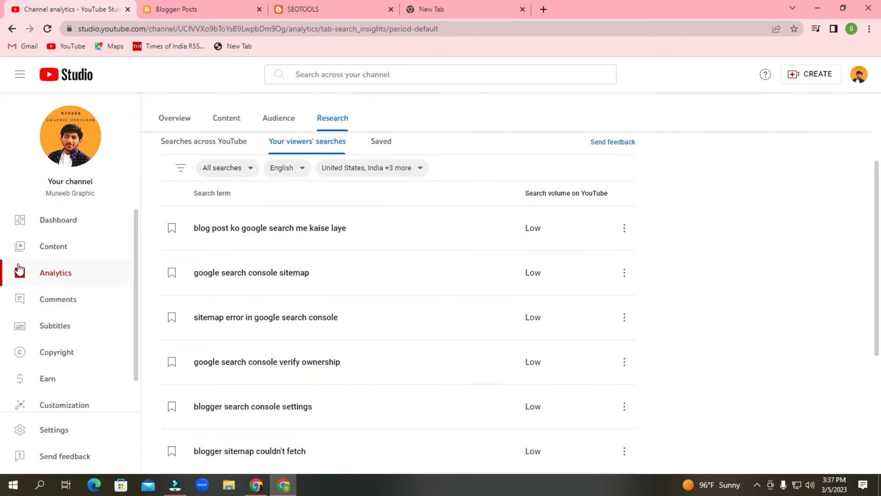
pyautogui.click(61, 218)
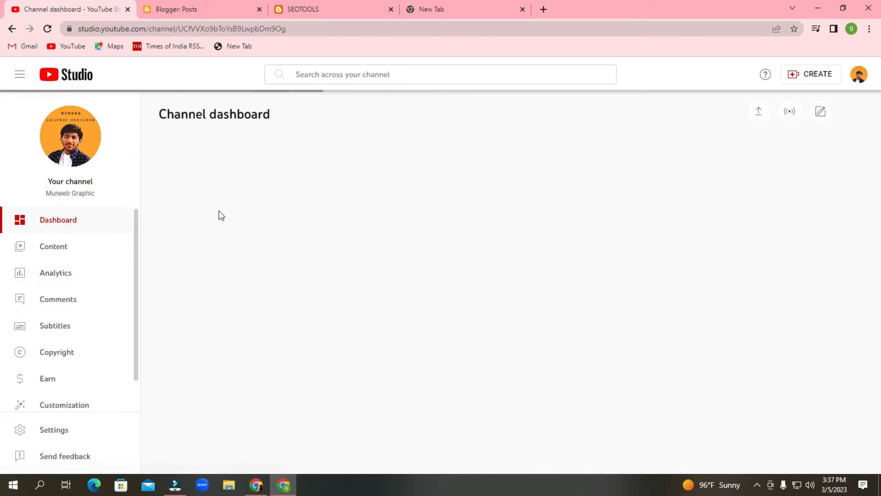
pyautogui.scroll(-4, 234, 207)
pyautogui.scroll(4, 239, 202)
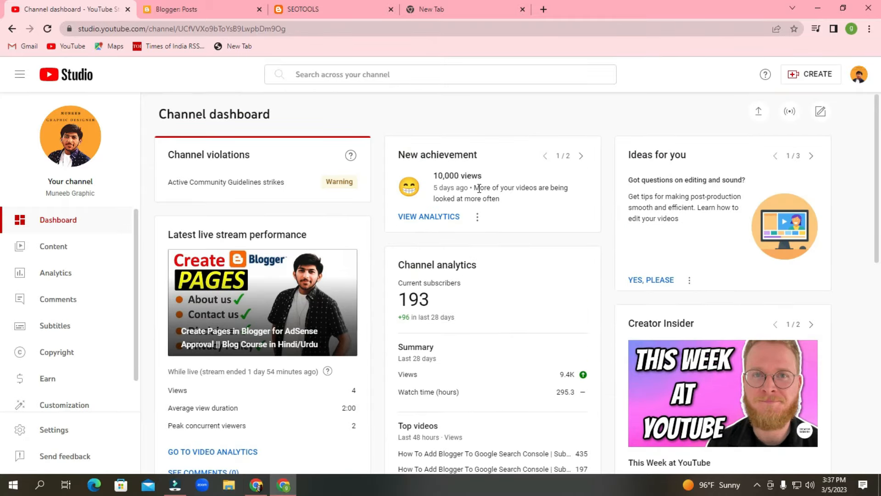
pyautogui.scroll(-3, 479, 188)
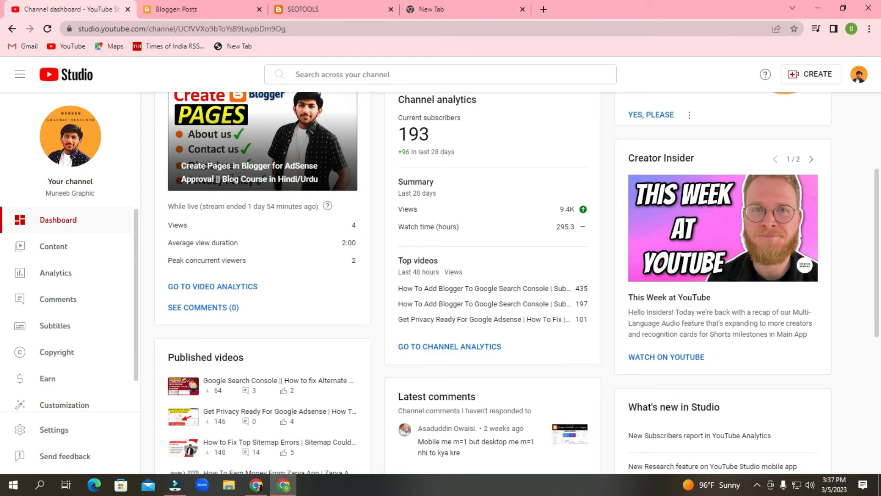
# Step: Open the channel's content list and look over its published videos
pyautogui.click(91, 244)
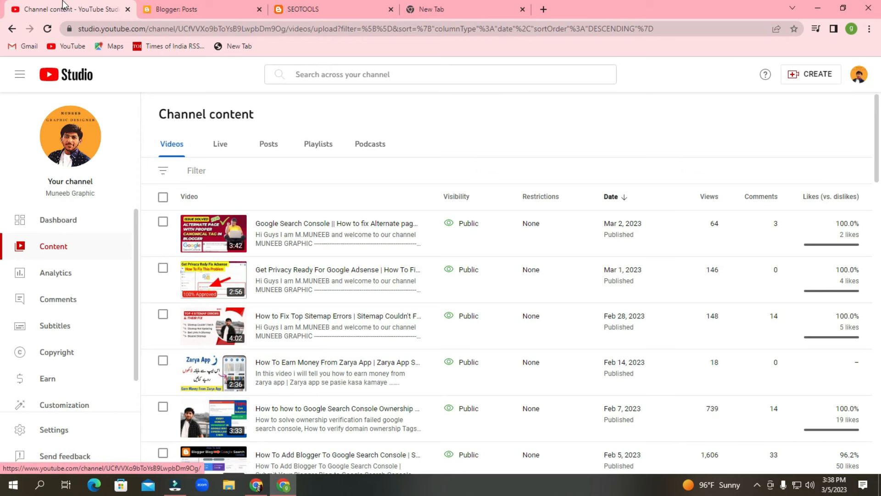
pyautogui.click(64, 225)
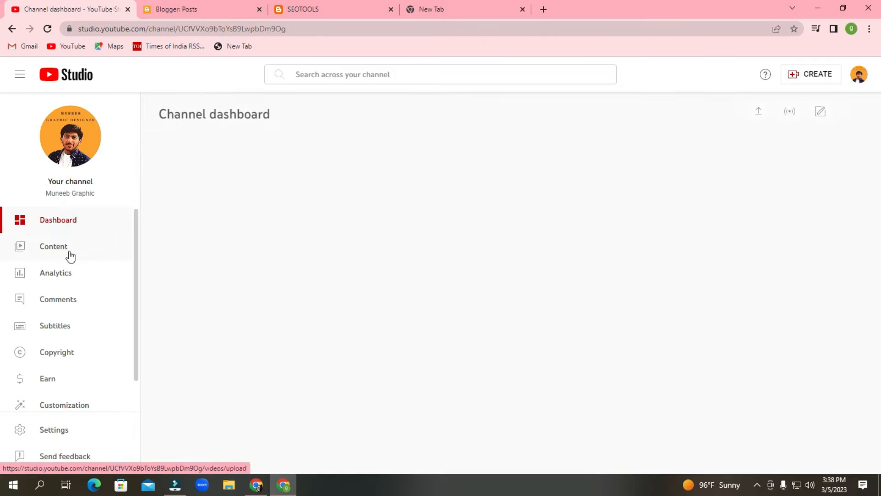
pyautogui.click(68, 250)
# Step: Open the channel comments, remove the "I haven't responded" filter, and read through the viewers' comments and replies
pyautogui.click(62, 302)
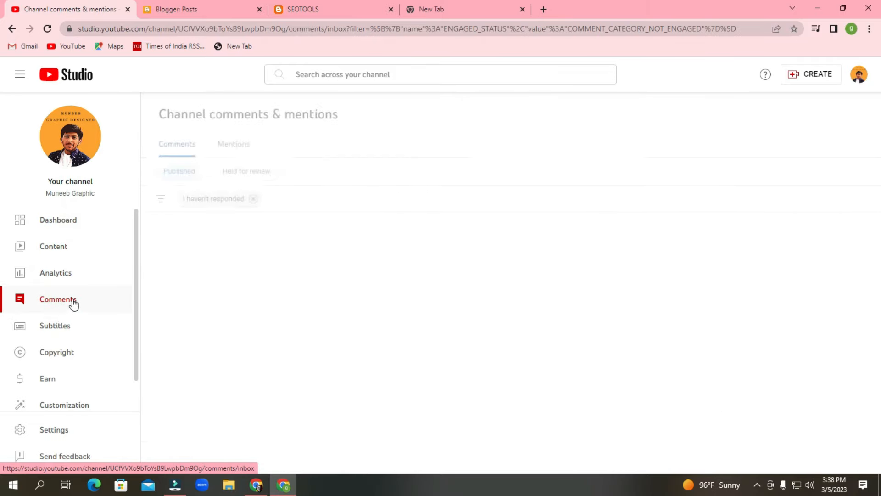
pyautogui.click(253, 198)
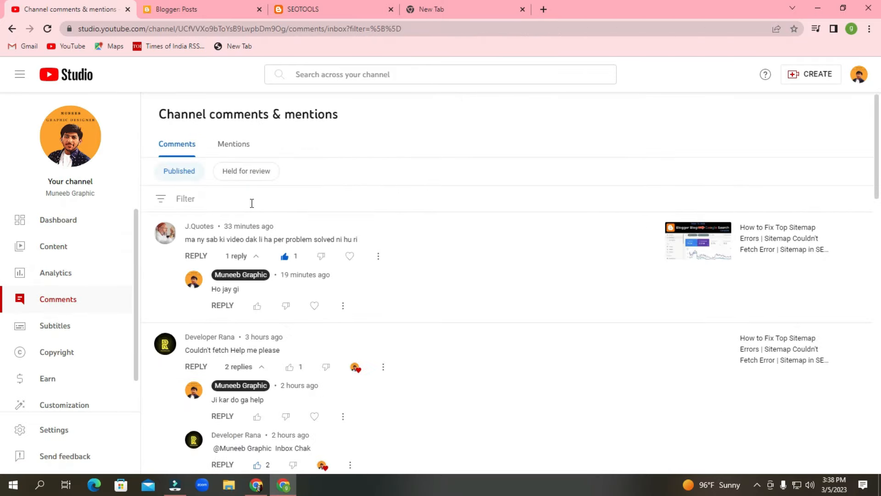
pyautogui.scroll(-6, 318, 236)
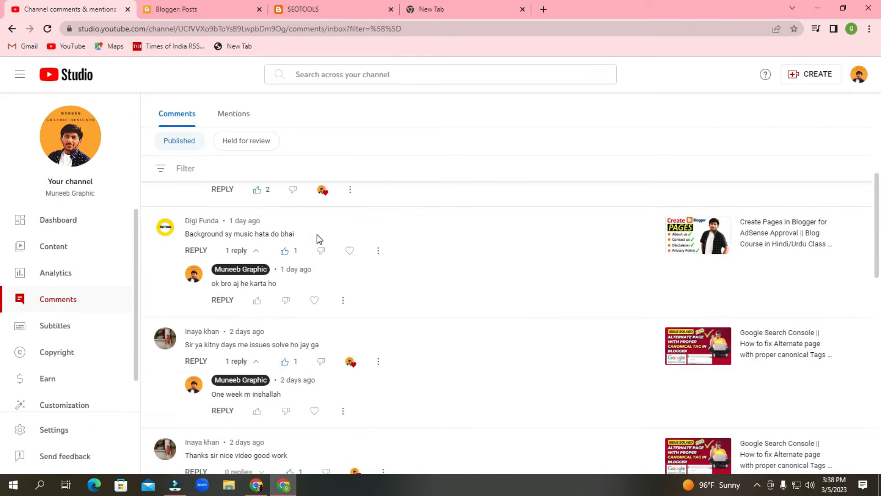
pyautogui.scroll(-1, 319, 238)
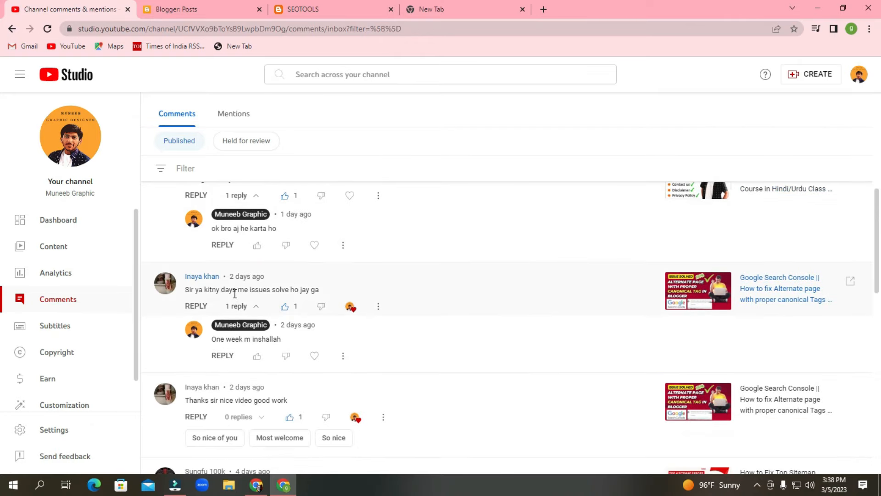
pyautogui.scroll(-2, 217, 401)
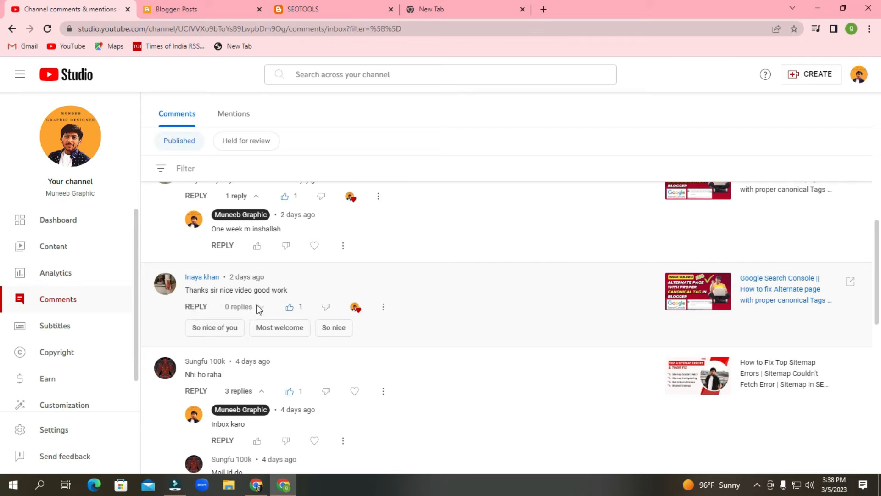
pyautogui.scroll(-7, 258, 308)
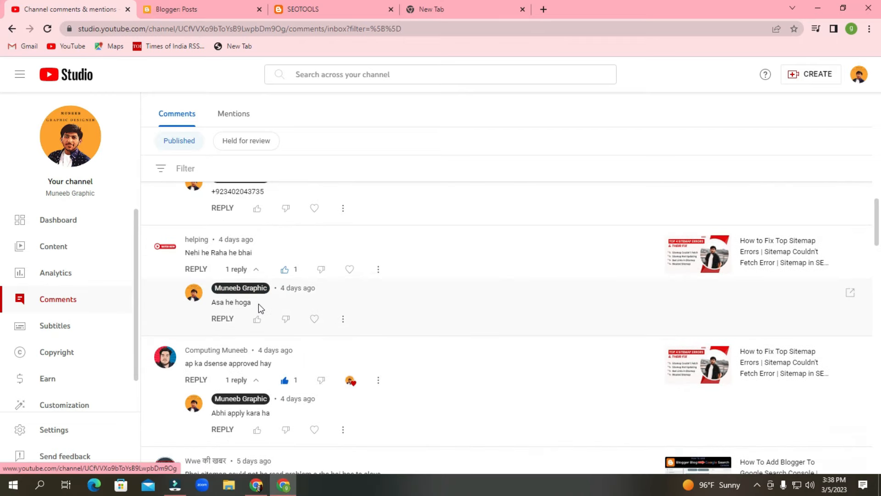
pyautogui.scroll(-1, 258, 304)
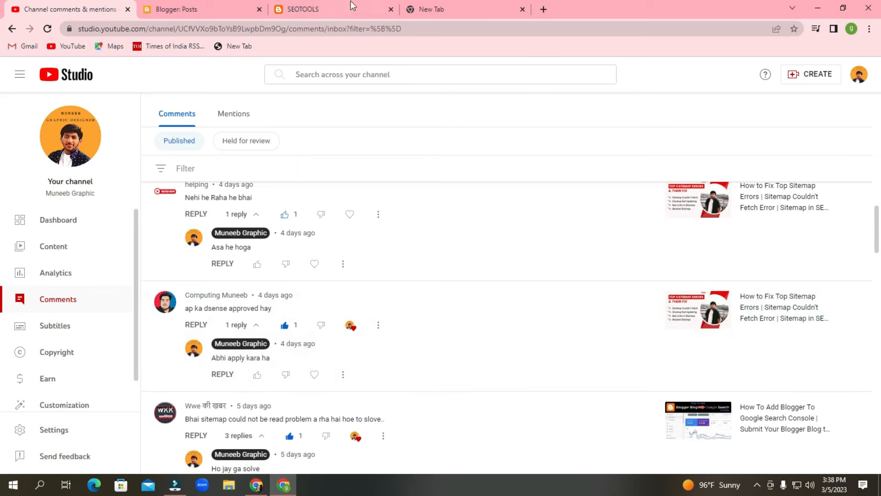
# Step: Switch from the YouTube Studio comments back to the SEOTOOLS posts list in Blogger
pyautogui.click(430, 4)
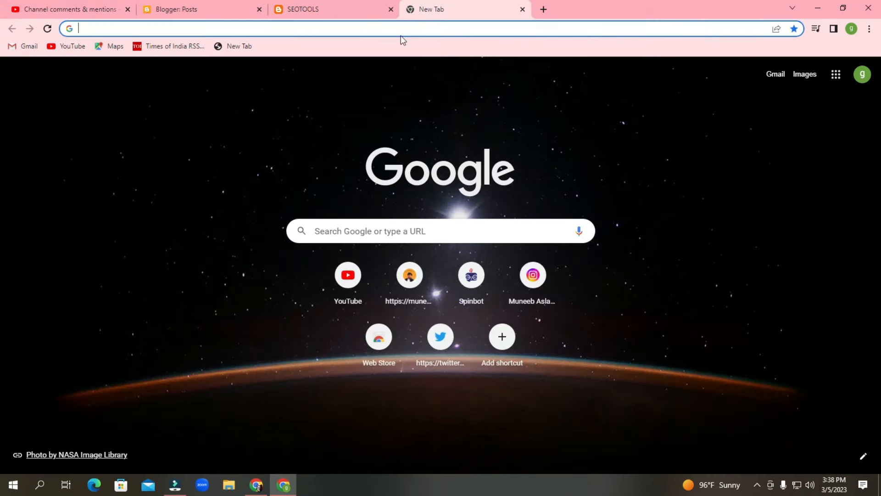
pyautogui.click(53, 7)
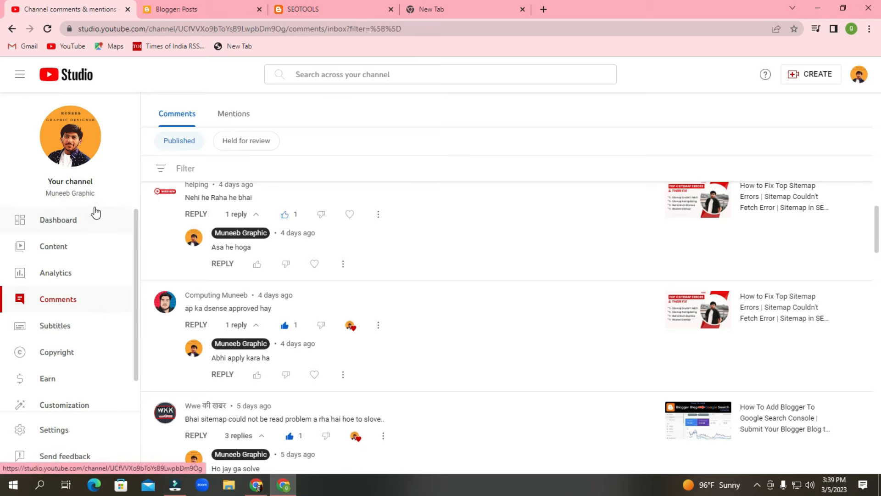
pyautogui.hotkey('ctrl', 'Tab')
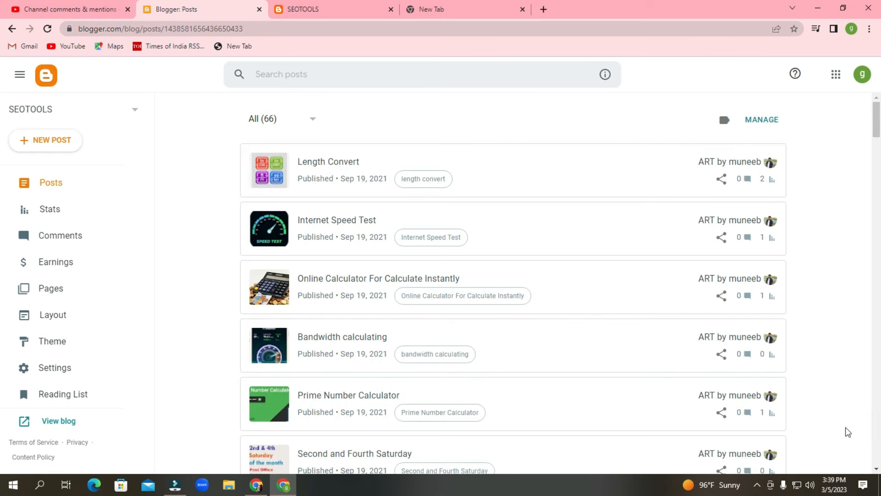
pyautogui.click(757, 484)
pyautogui.click(753, 459)
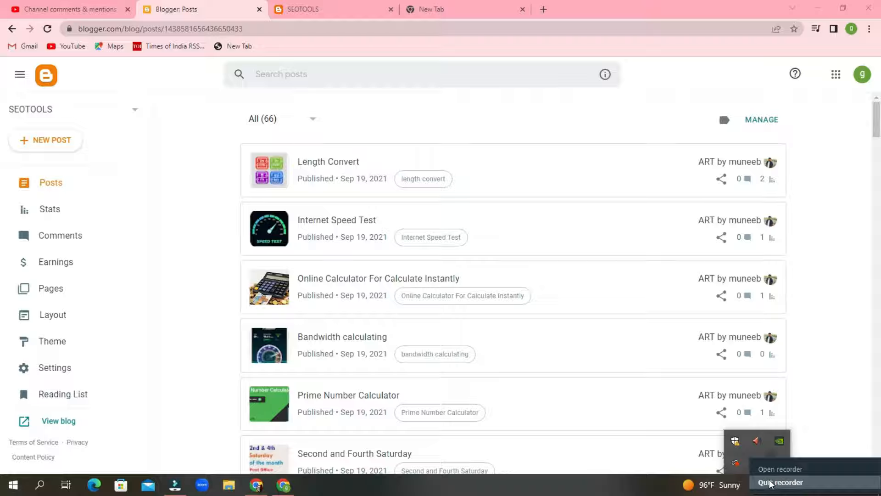